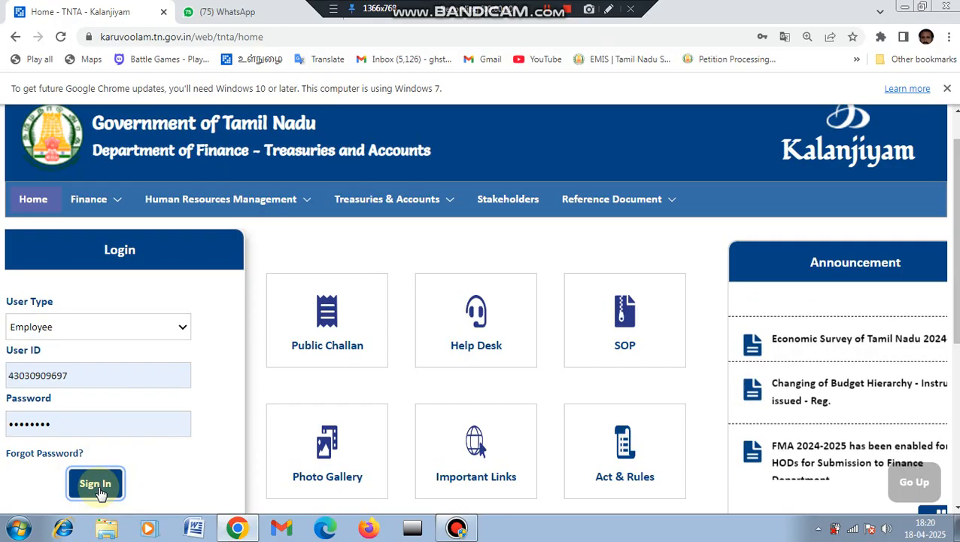
Sign in to the Kalanjiyam portal as an Employee and open eServices (HR & Fin).
{"action": "left_click", "coordinate": [98, 488]}
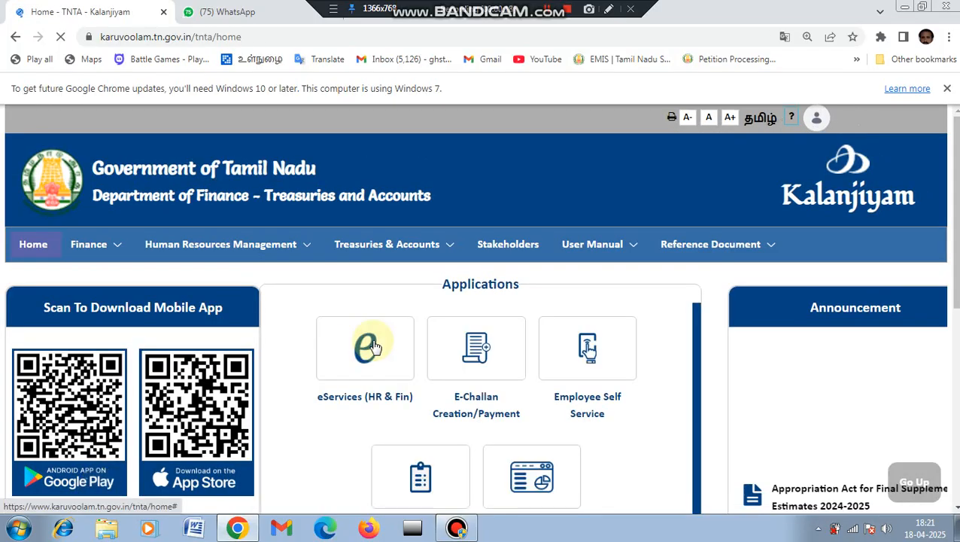
{"action": "mouse_move", "coordinate": [594, 243]}
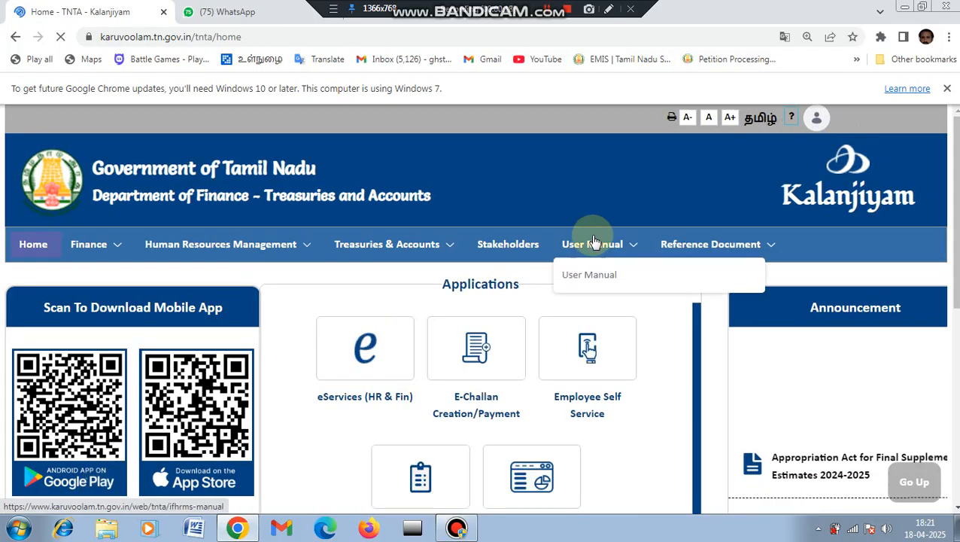
{"action": "left_click", "coordinate": [376, 365]}
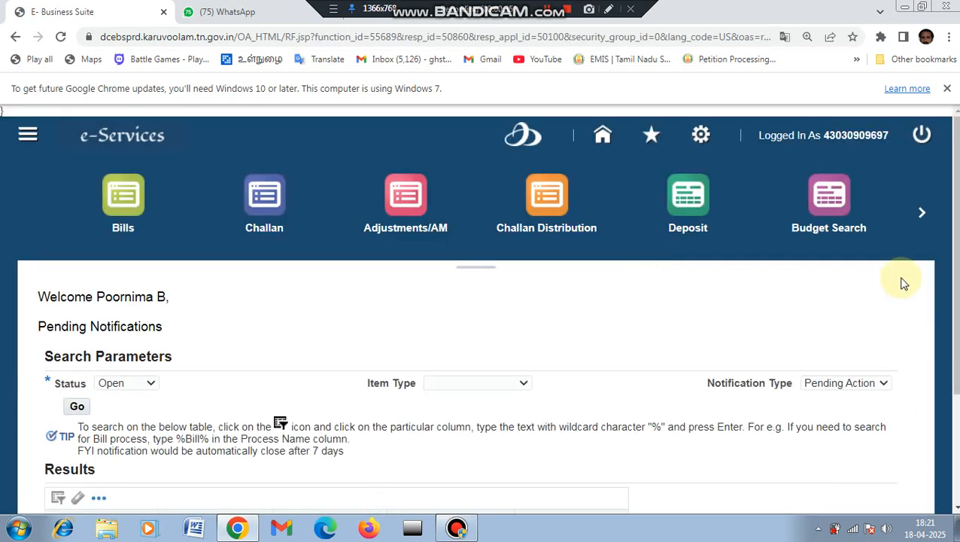
Open the Payroll Process page and search for Apr 2025 employees in the RMSA BILLS pay bill group.
{"action": "left_click", "coordinate": [922, 216]}
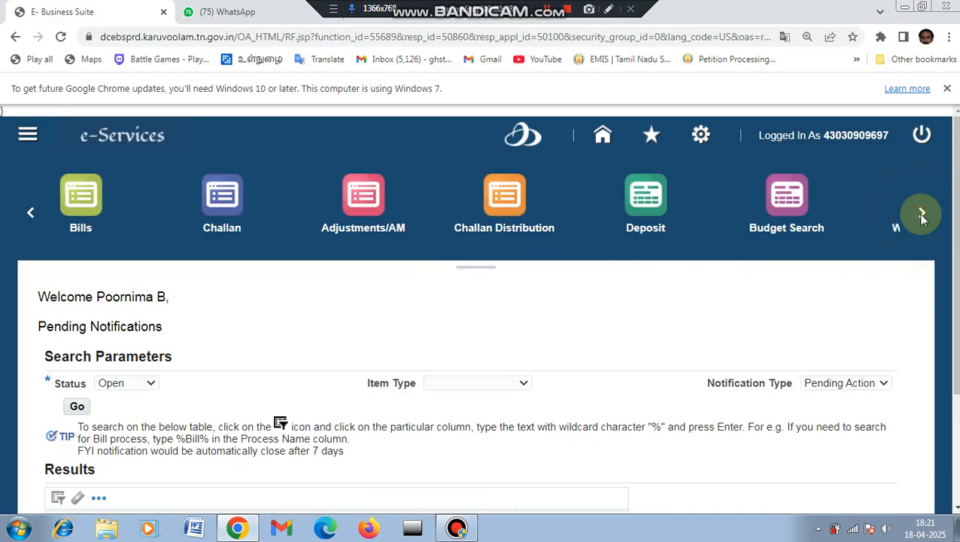
{"action": "left_click", "coordinate": [922, 216]}
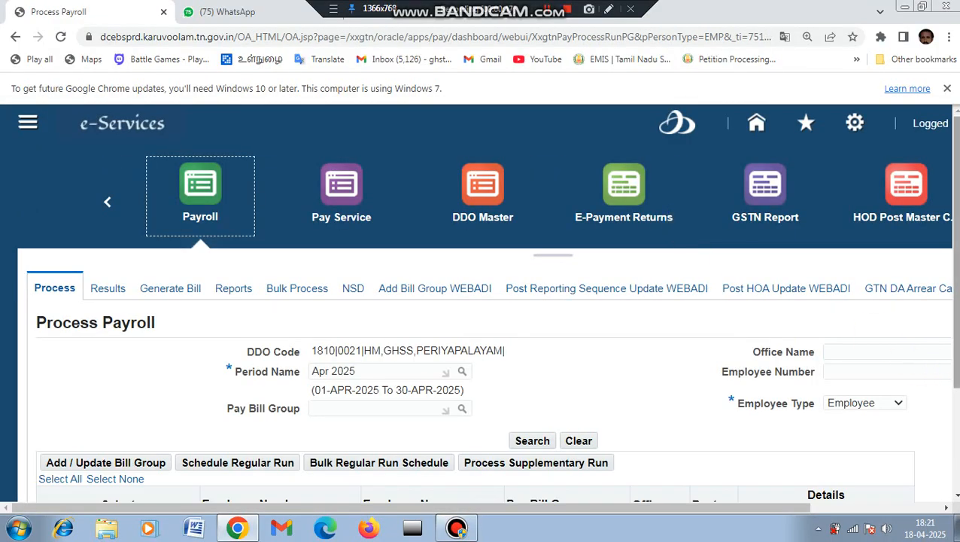
{"action": "scroll", "coordinate": [539, 328], "scroll_direction": "down", "scroll_amount": 1}
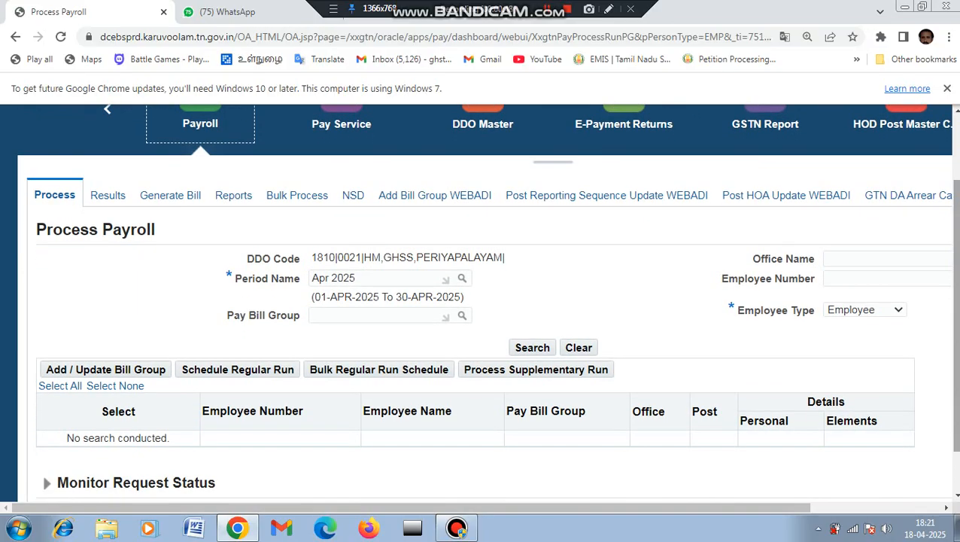
{"action": "left_click", "coordinate": [326, 315]}
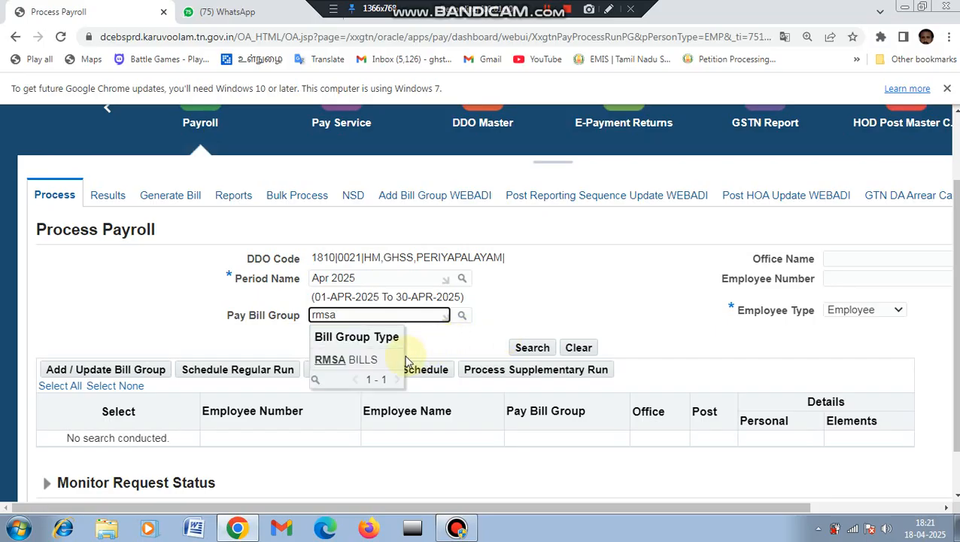
{"action": "left_click", "coordinate": [393, 356]}
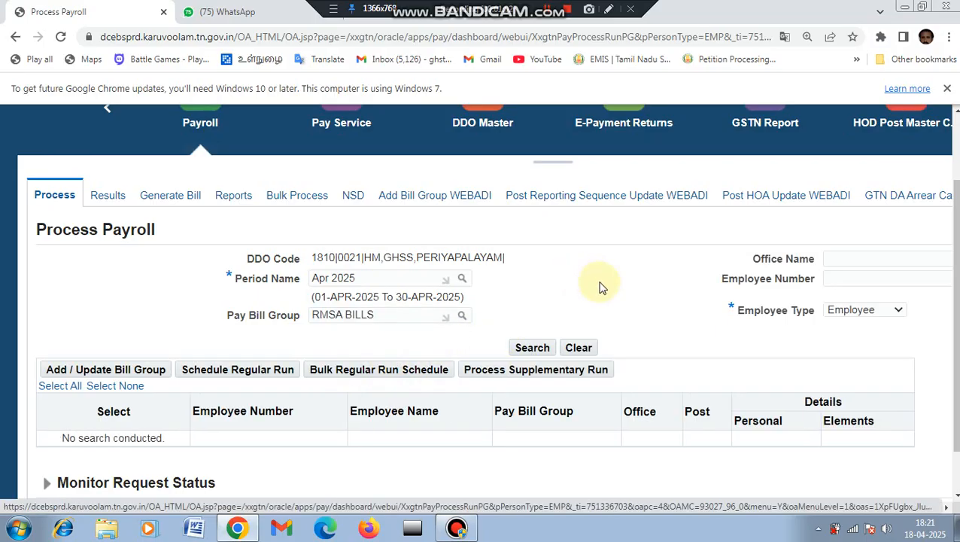
{"action": "left_click", "coordinate": [538, 355]}
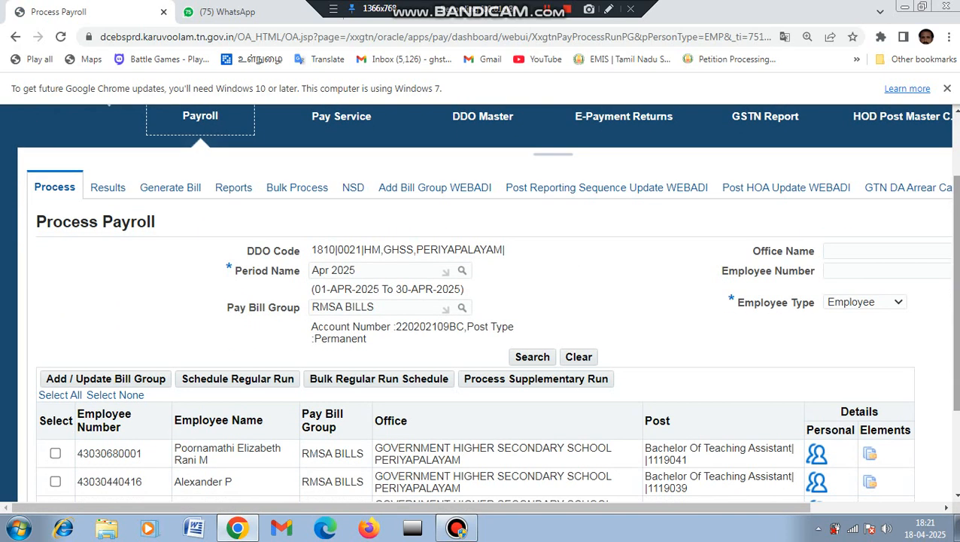
Select all three employees listed under the RMSA BILLS pay bill group.
{"action": "scroll", "coordinate": [685, 332], "scroll_direction": "down", "scroll_amount": 1}
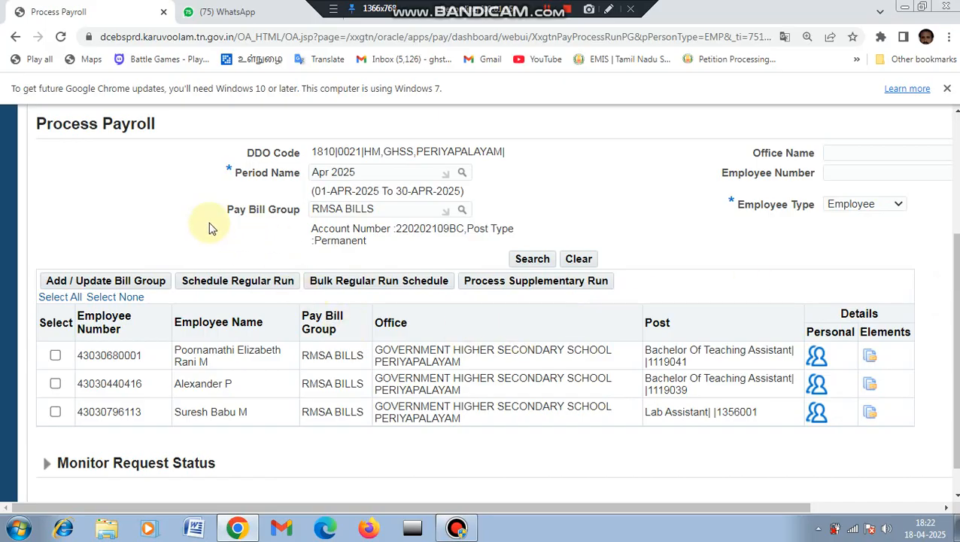
{"action": "left_click", "coordinate": [56, 413]}
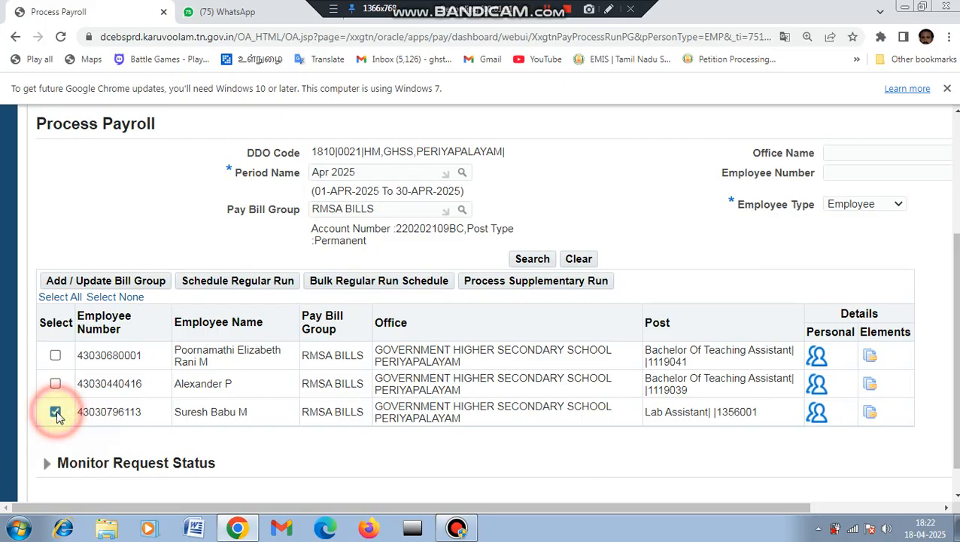
{"action": "left_click", "coordinate": [56, 385]}
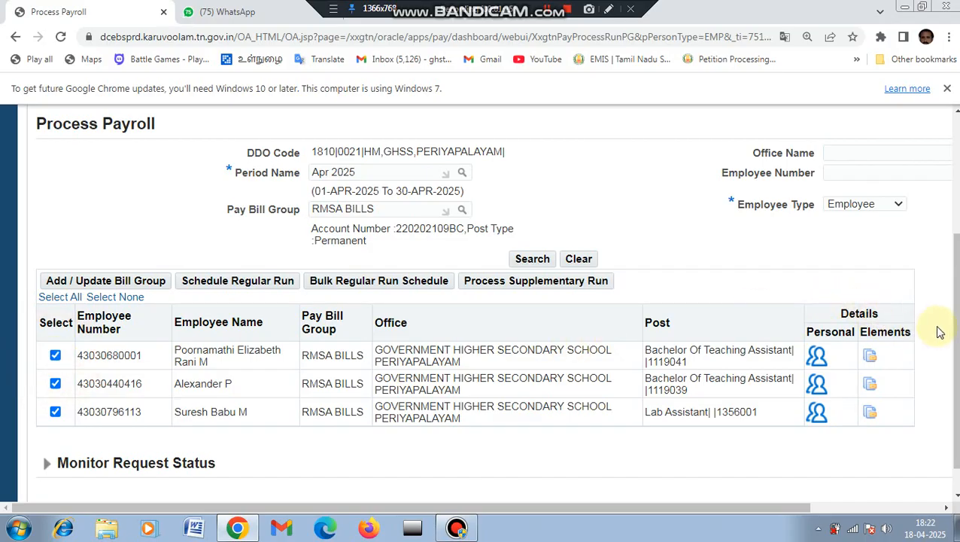
{"action": "mouse_move", "coordinate": [952, 339]}
{"action": "left_mouse_down"}
{"action": "mouse_move", "coordinate": [956, 320]}
{"action": "mouse_move", "coordinate": [958, 354]}
{"action": "mouse_move", "coordinate": [957, 326]}
{"action": "left_mouse_up"}
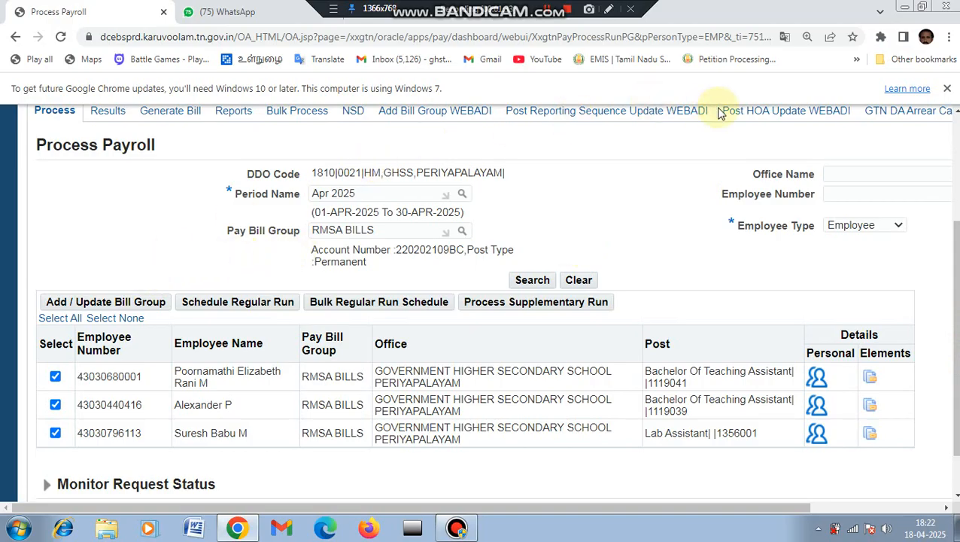
{"action": "left_click", "coordinate": [609, 9]}
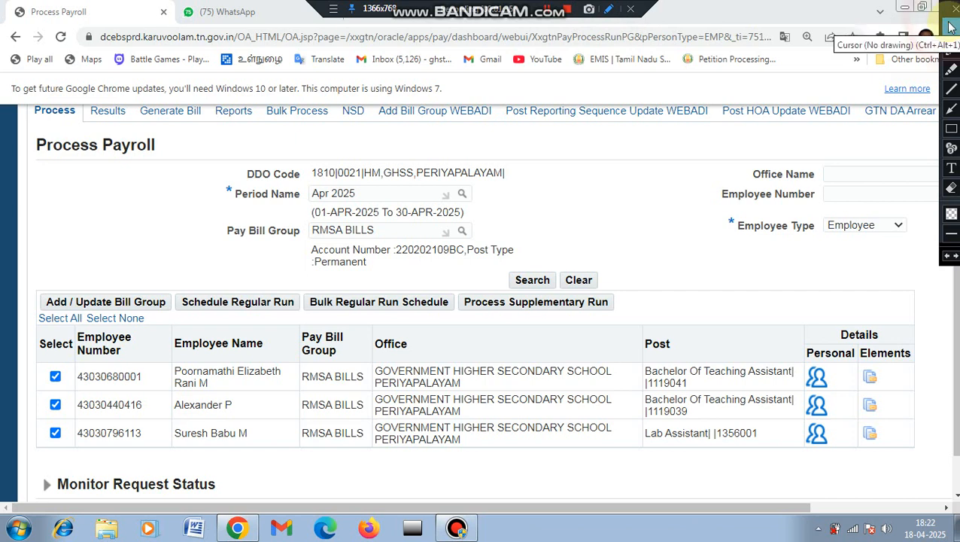
{"action": "left_click", "coordinate": [952, 130]}
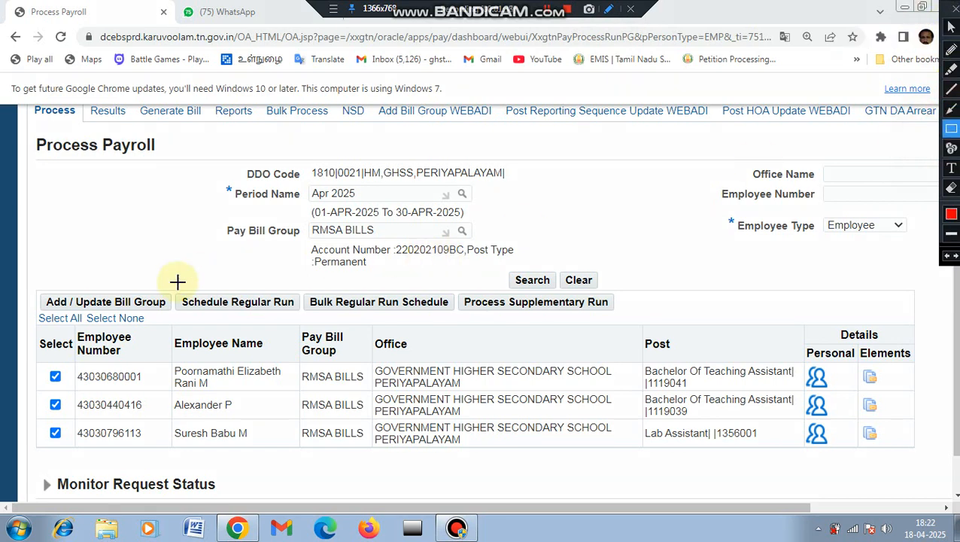
{"action": "mouse_move", "coordinate": [57, 293]}
{"action": "left_mouse_down"}
{"action": "mouse_move", "coordinate": [161, 307]}
{"action": "mouse_move", "coordinate": [170, 317]}
{"action": "left_mouse_up"}
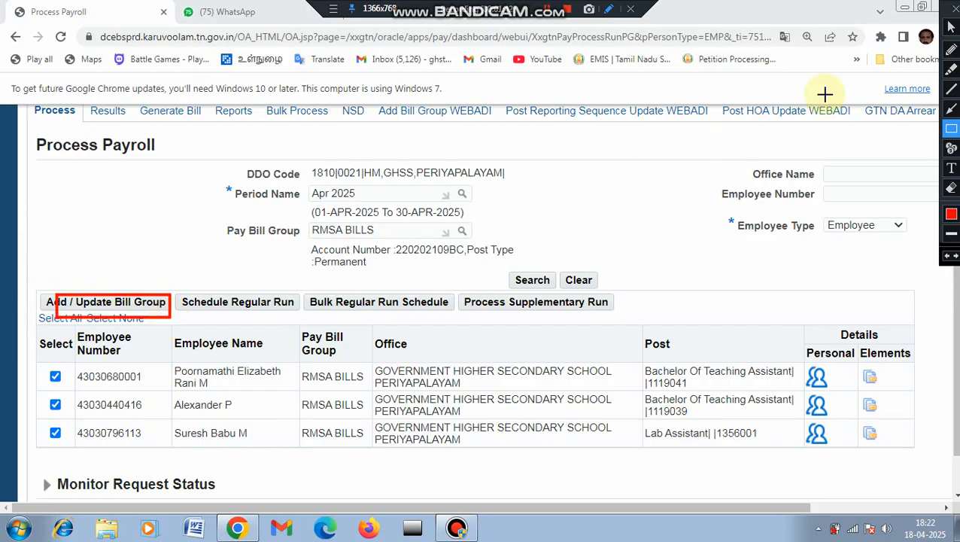
{"action": "left_click", "coordinate": [954, 9]}
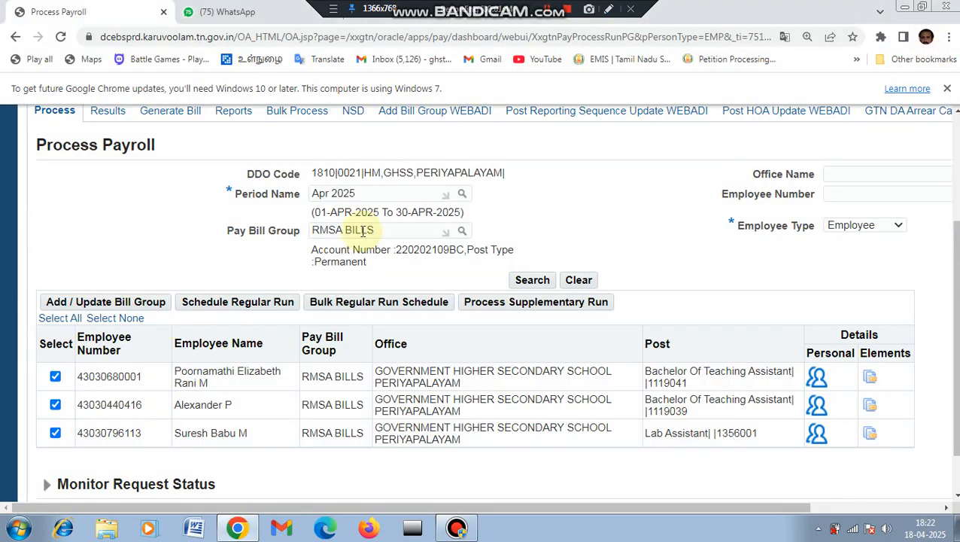
Update the selected employees' bill group to PERMANENT BILL with effective start date 01-Apr-2025, and submit the request.
{"action": "left_click", "coordinate": [159, 308]}
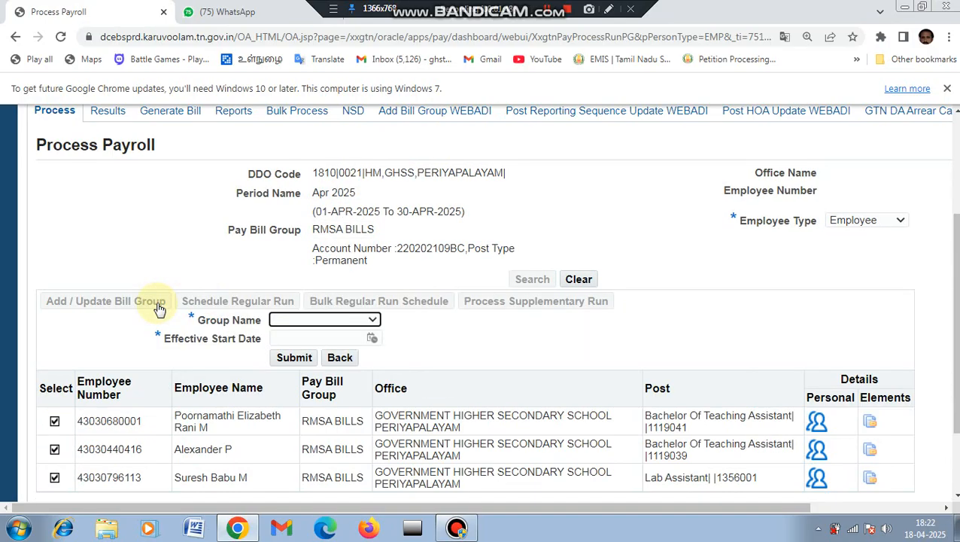
{"action": "left_click", "coordinate": [374, 320]}
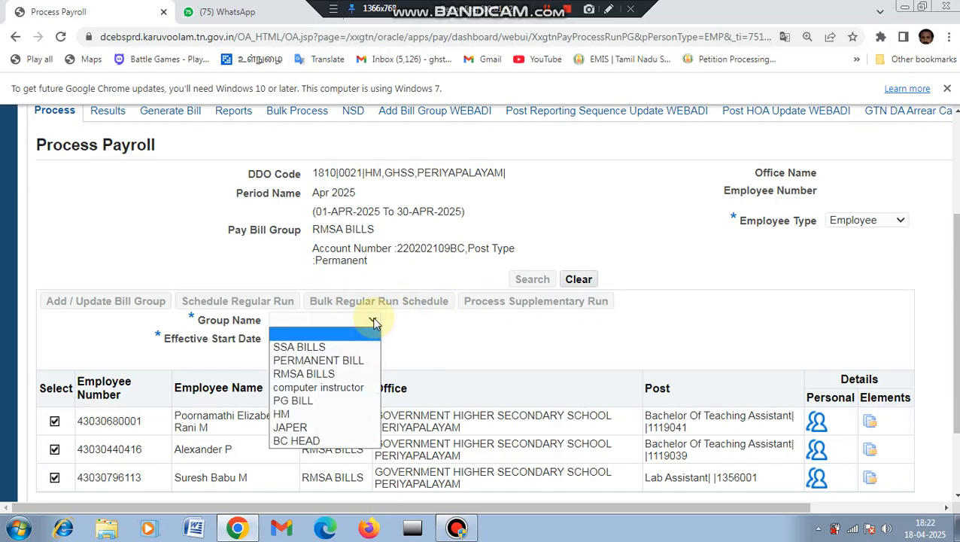
{"action": "left_click", "coordinate": [346, 361]}
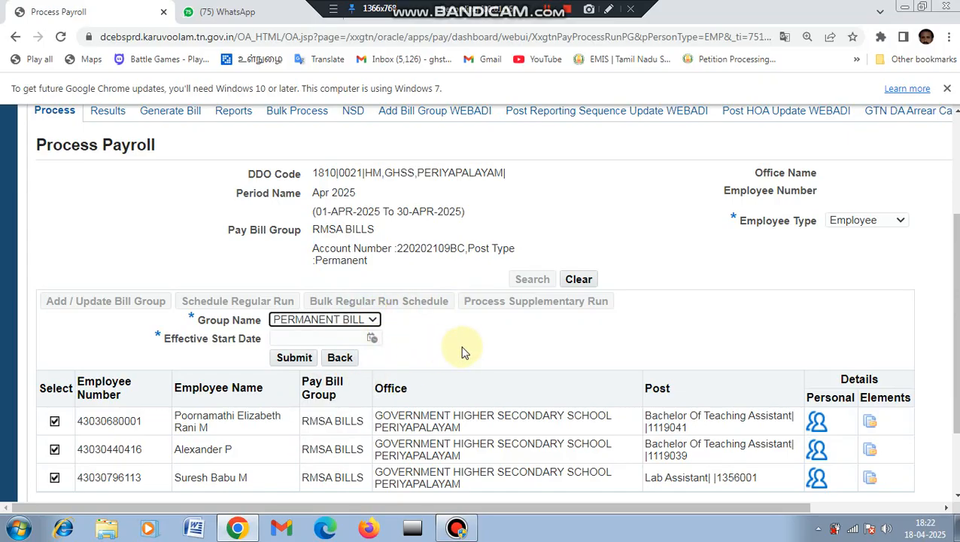
{"action": "left_click", "coordinate": [375, 341]}
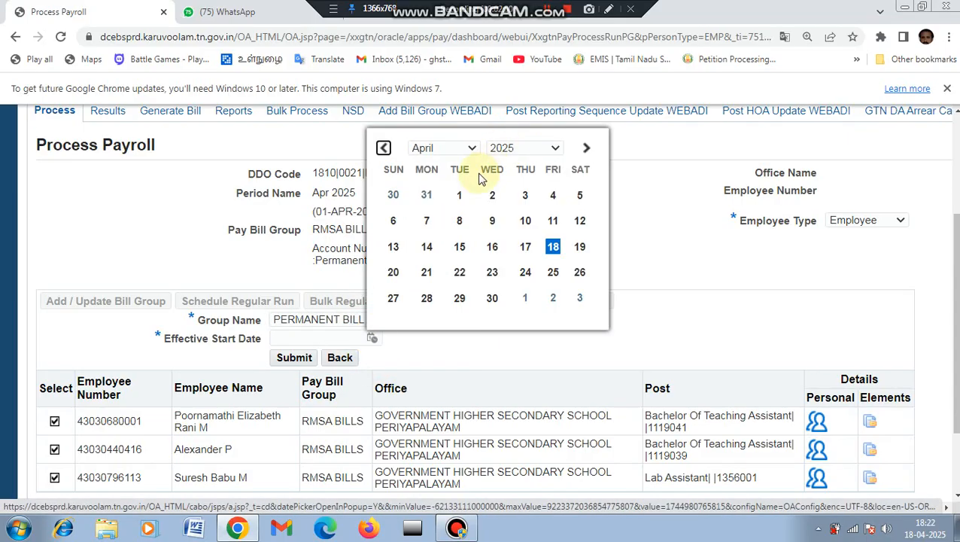
{"action": "left_click", "coordinate": [460, 195]}
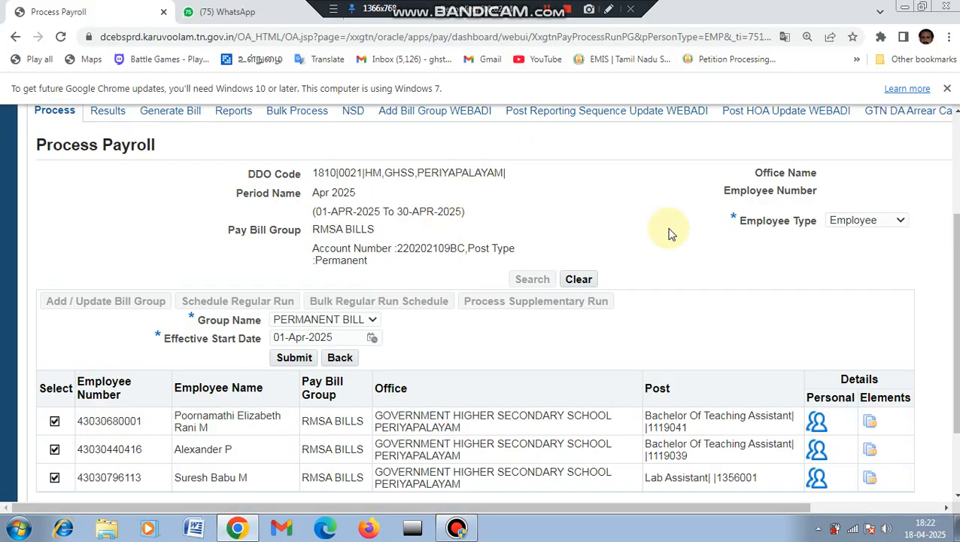
{"action": "left_click", "coordinate": [292, 359]}
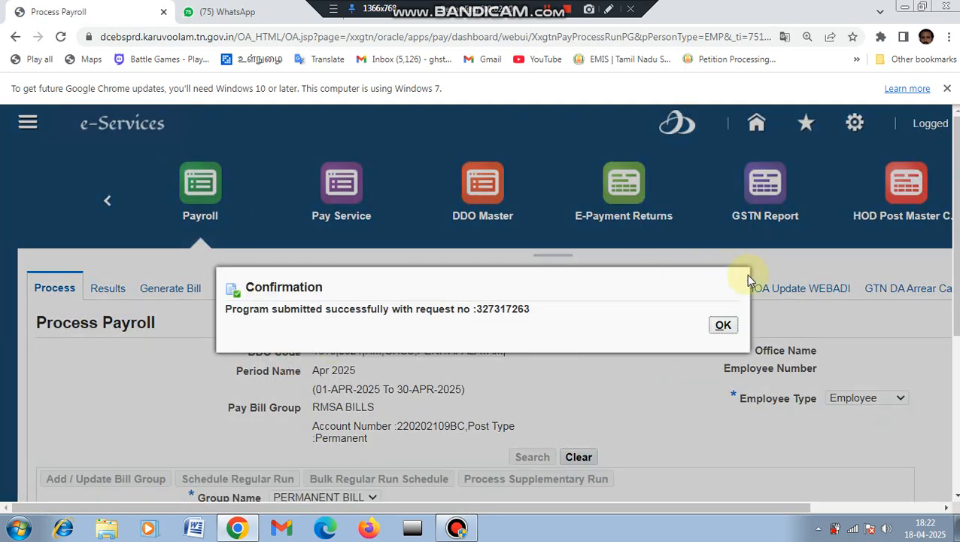
{"action": "left_click", "coordinate": [724, 328]}
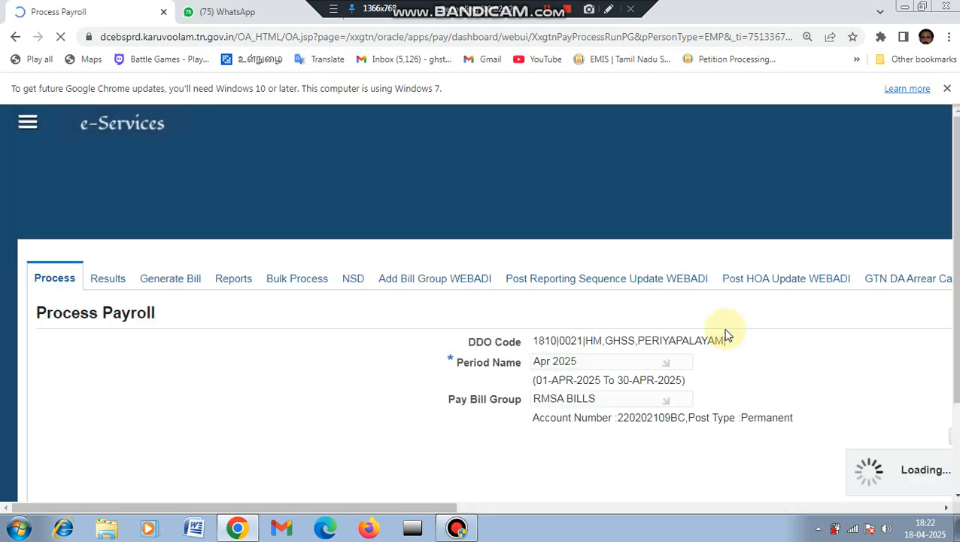
Expand Monitor Request Status and refresh it to check the completion status of the Payroll Add Bill Group request.
{"action": "scroll", "coordinate": [954, 454], "scroll_direction": "down", "scroll_amount": 3}
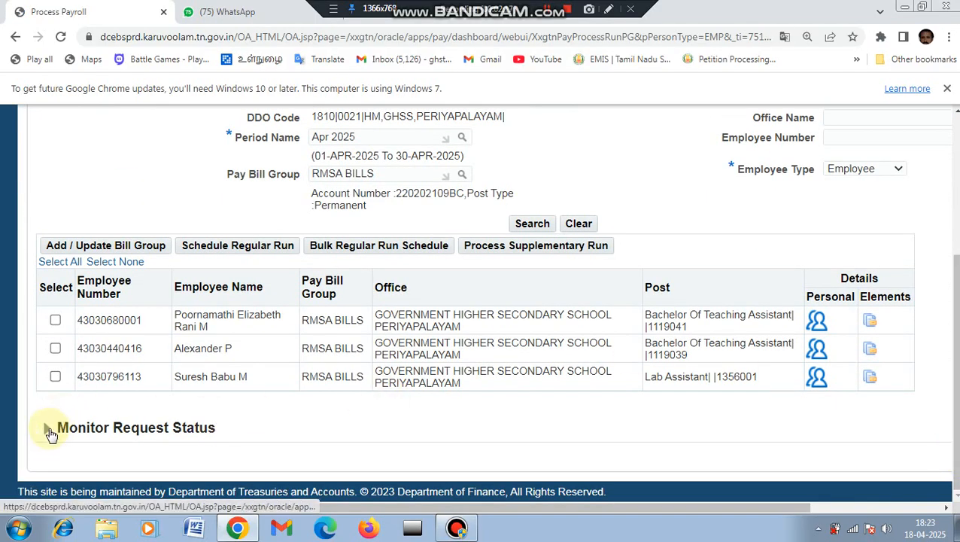
{"action": "left_click", "coordinate": [46, 429]}
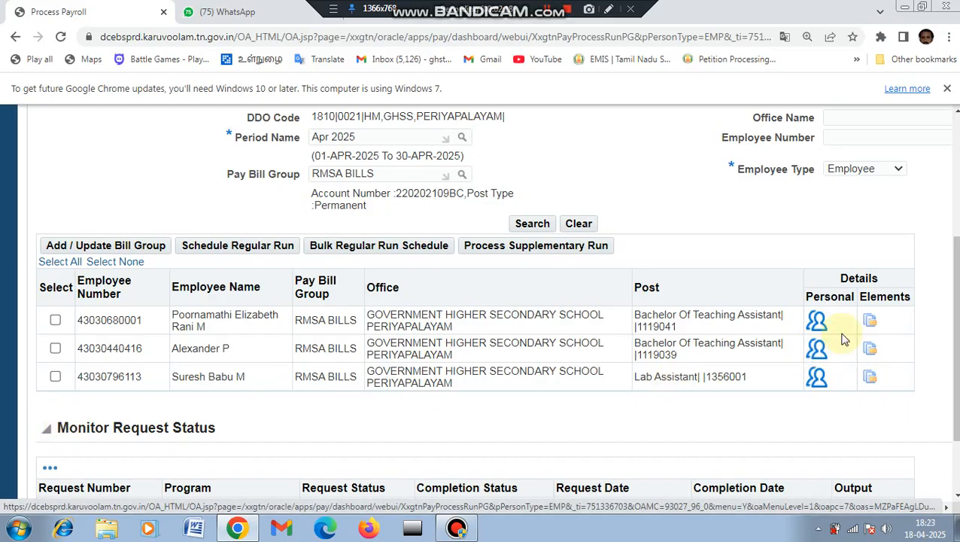
{"action": "scroll", "coordinate": [382, 369], "scroll_direction": "down", "scroll_amount": 2}
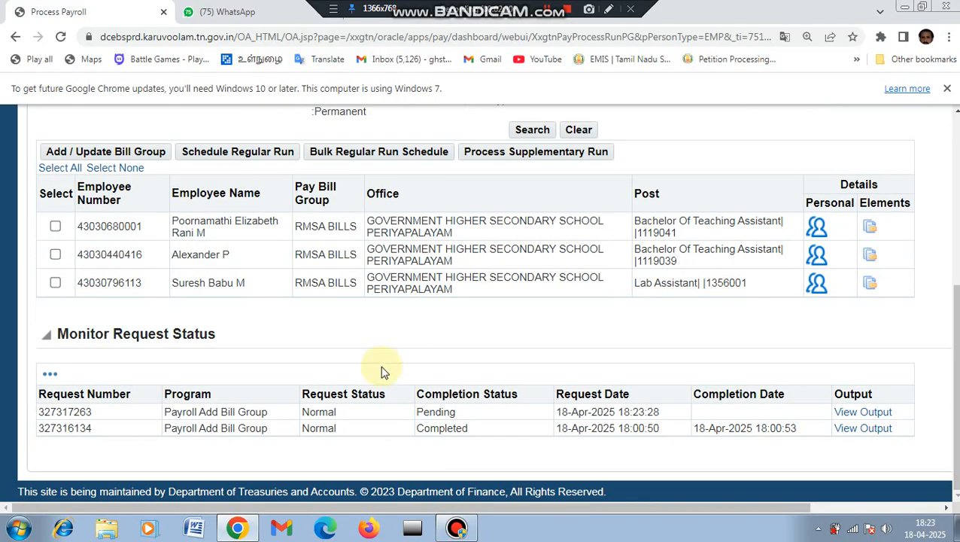
{"action": "left_click", "coordinate": [50, 375]}
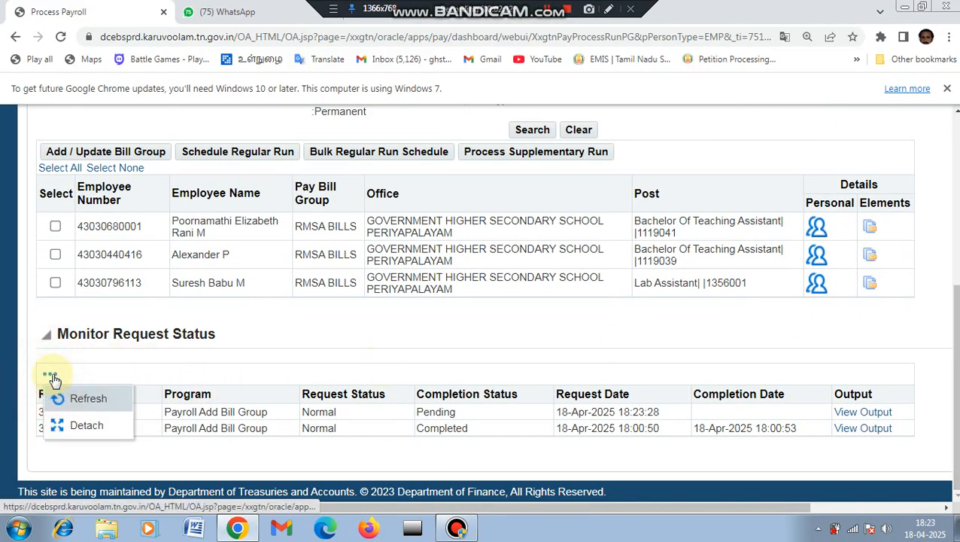
{"action": "left_click", "coordinate": [79, 398]}
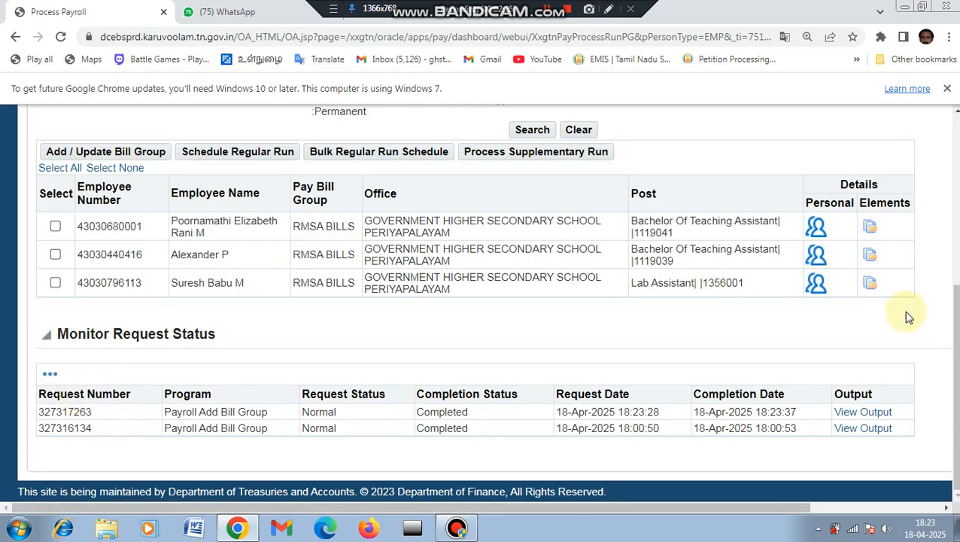
{"action": "scroll", "coordinate": [955, 343], "scroll_direction": "up", "scroll_amount": 2}
{"action": "scroll", "coordinate": [954, 342], "scroll_direction": "down", "scroll_amount": 2}
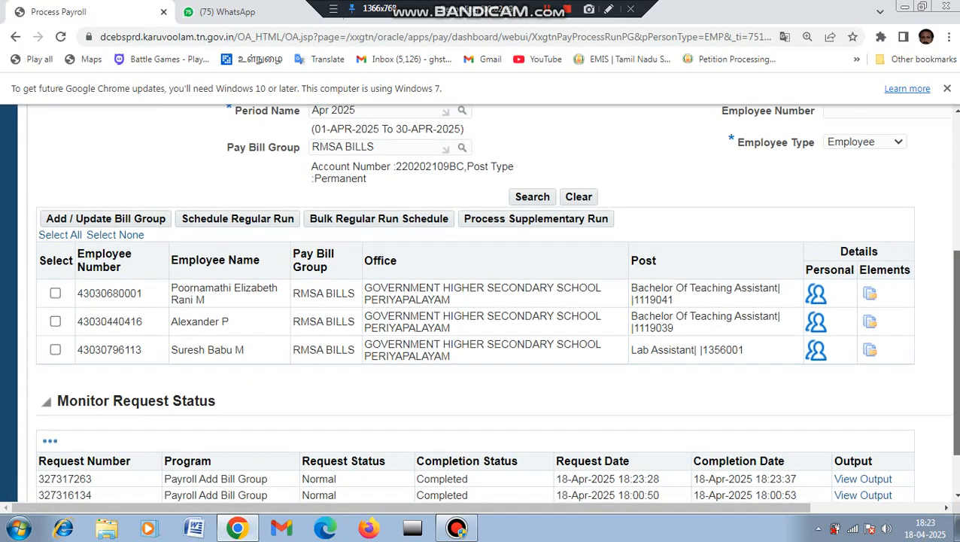
{"action": "left_click_drag", "start_coordinate": [956, 356], "coordinate": [958, 335]}
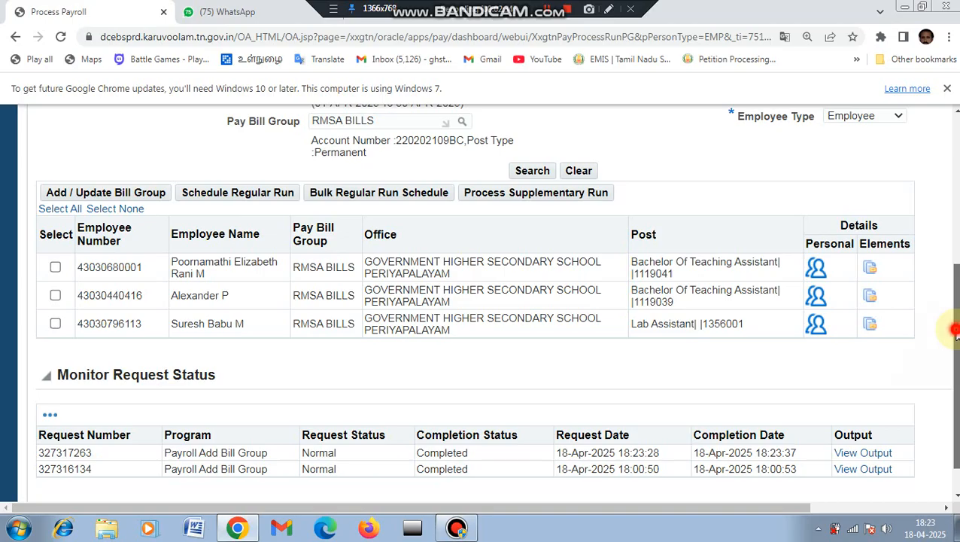
{"action": "left_click_drag", "start_coordinate": [956, 331], "coordinate": [957, 276]}
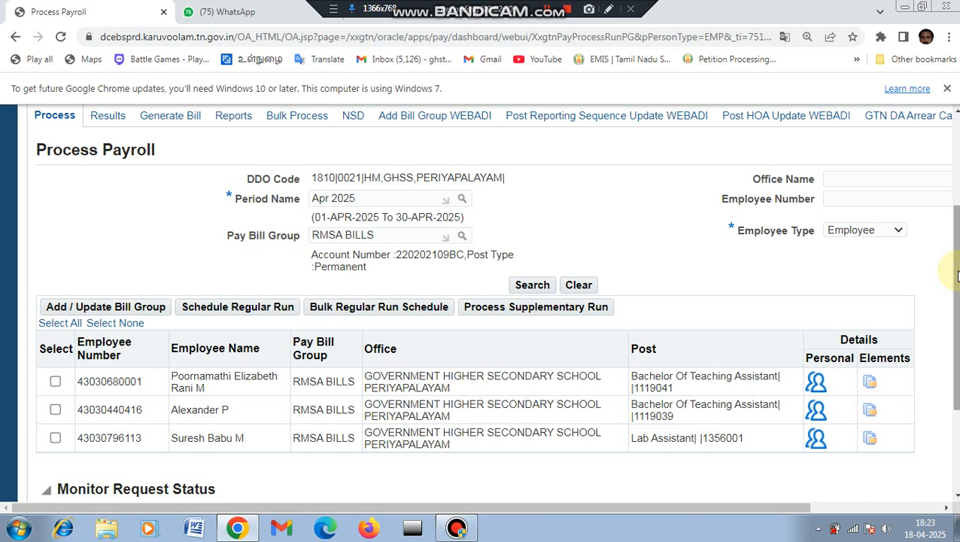
{"action": "left_click_drag", "start_coordinate": [957, 276], "coordinate": [956, 352]}
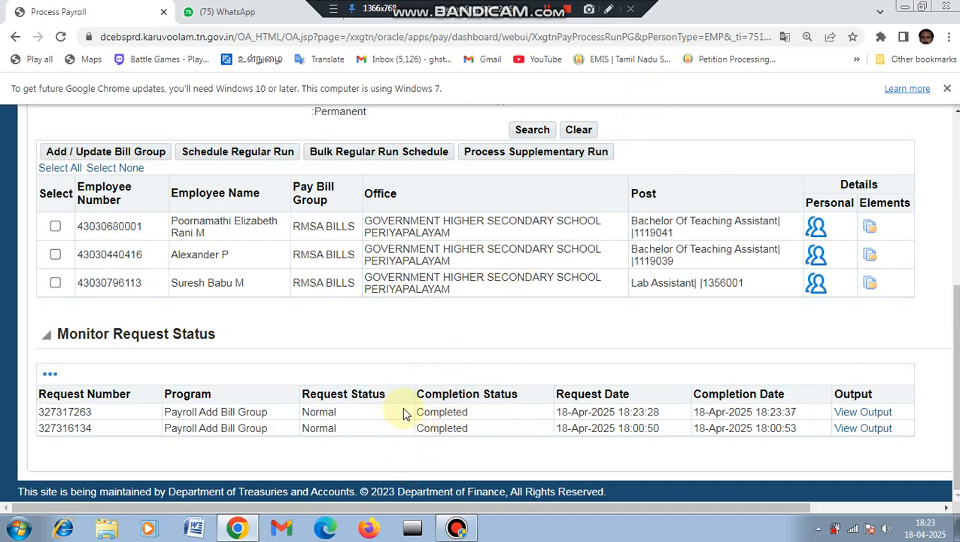
Reload the payroll Process page and search for Apr 2025 employees in the PERMANENT BILL pay bill group.
{"action": "left_click_drag", "start_coordinate": [957, 316], "coordinate": [957, 218]}
{"action": "left_click", "coordinate": [47, 142]}
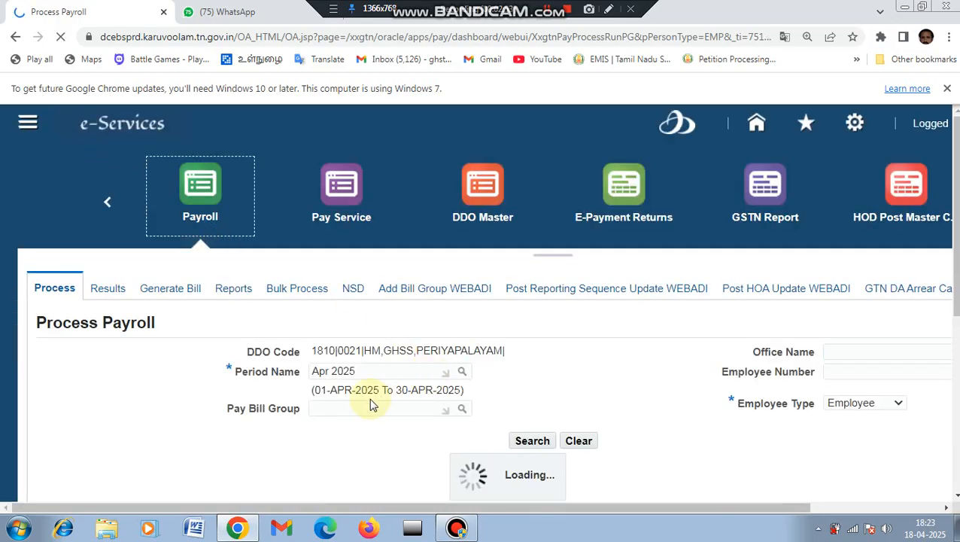
{"action": "left_click", "coordinate": [329, 408]}
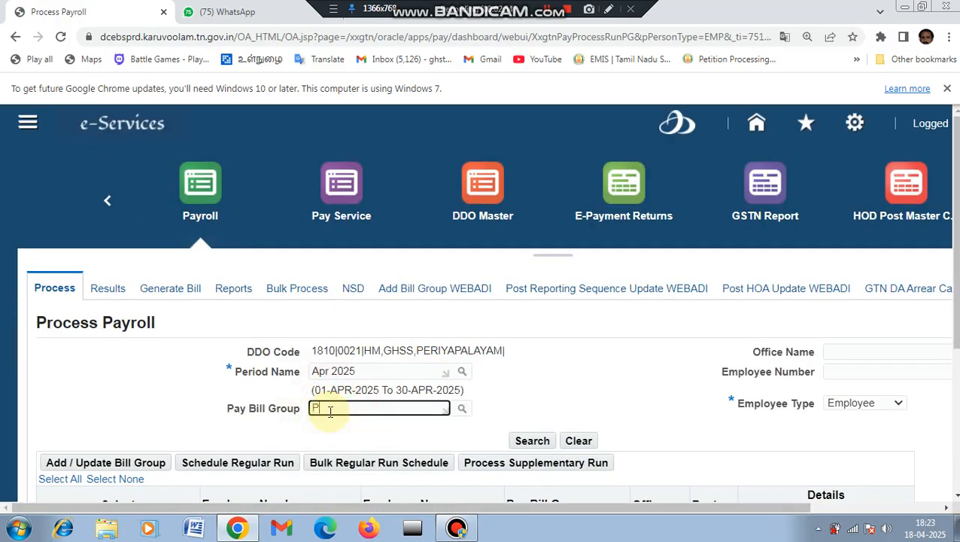
{"action": "key", "text": "Tab"}
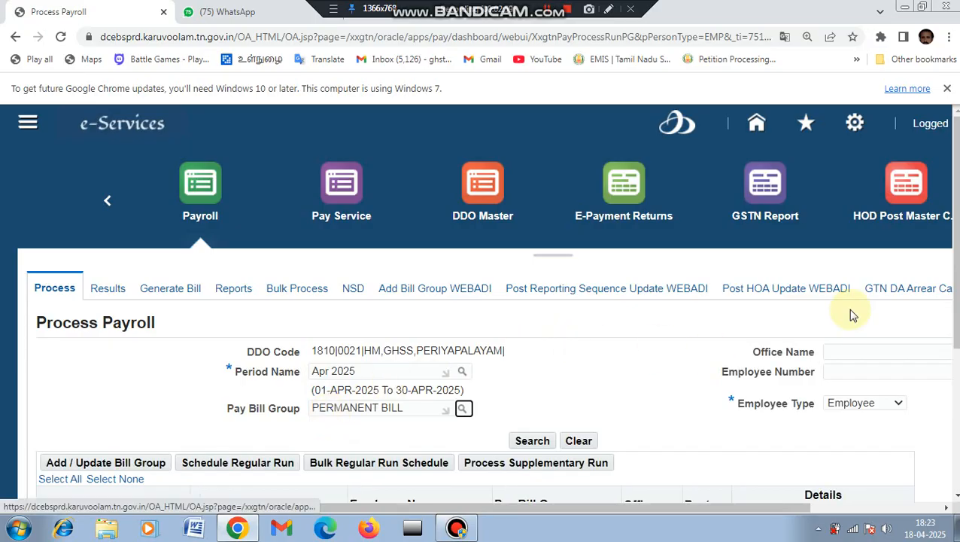
{"action": "scroll", "coordinate": [852, 316], "scroll_direction": "down", "scroll_amount": 1}
{"action": "scroll", "coordinate": [750, 274], "scroll_direction": "down", "scroll_amount": 1}
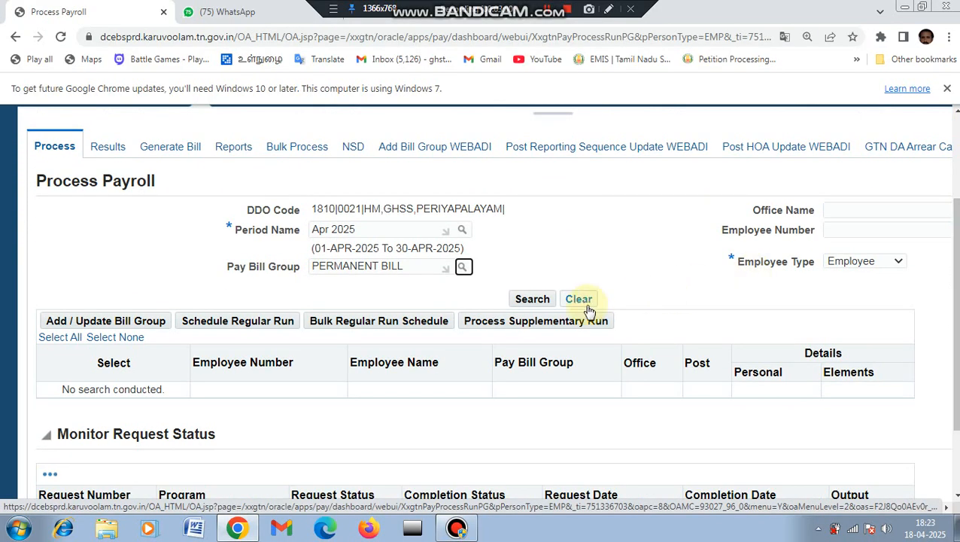
{"action": "left_click", "coordinate": [531, 301]}
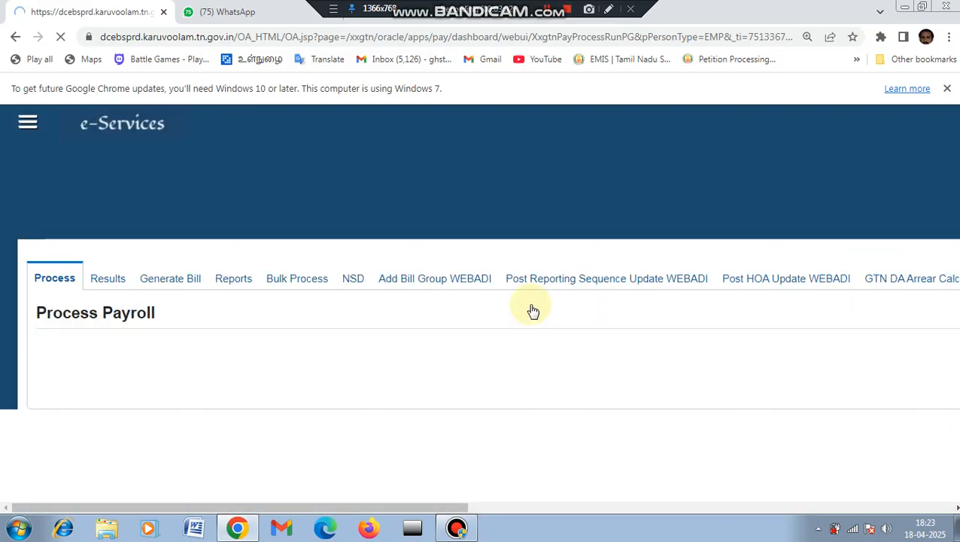
Look through the PERMANENT BILL employee results and go on to the next page to find the moved employees.
{"action": "scroll", "coordinate": [957, 360], "scroll_direction": "down", "scroll_amount": 4}
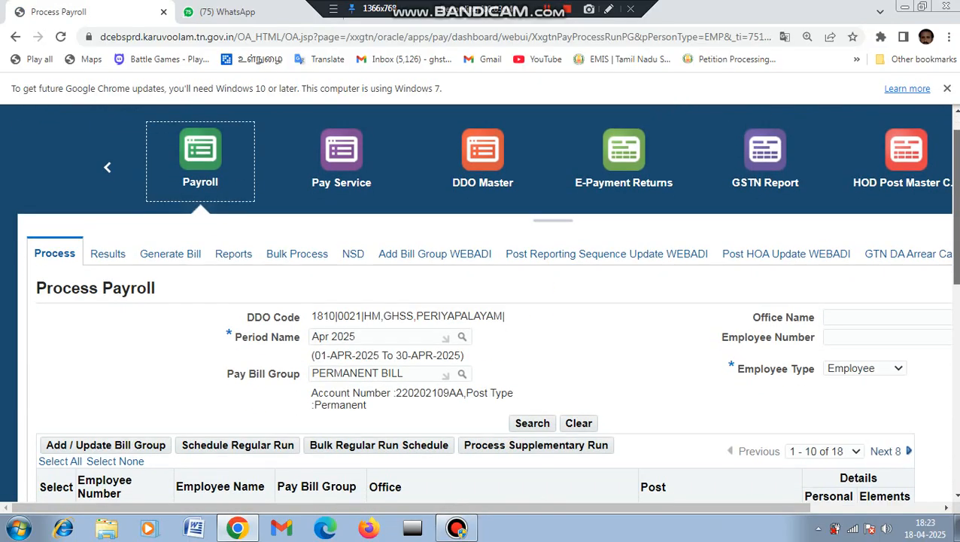
{"action": "left_click_drag", "start_coordinate": [955, 359], "coordinate": [955, 407]}
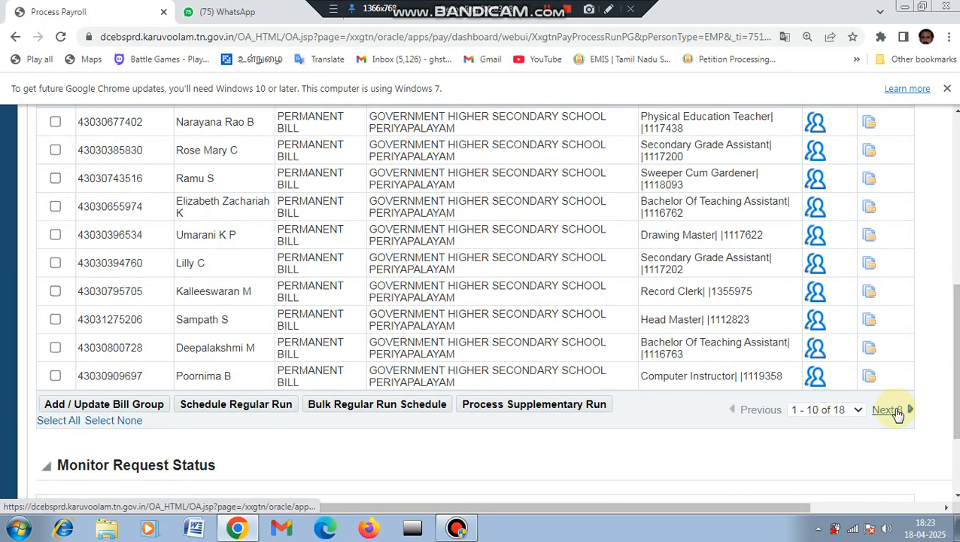
{"action": "left_click", "coordinate": [893, 407]}
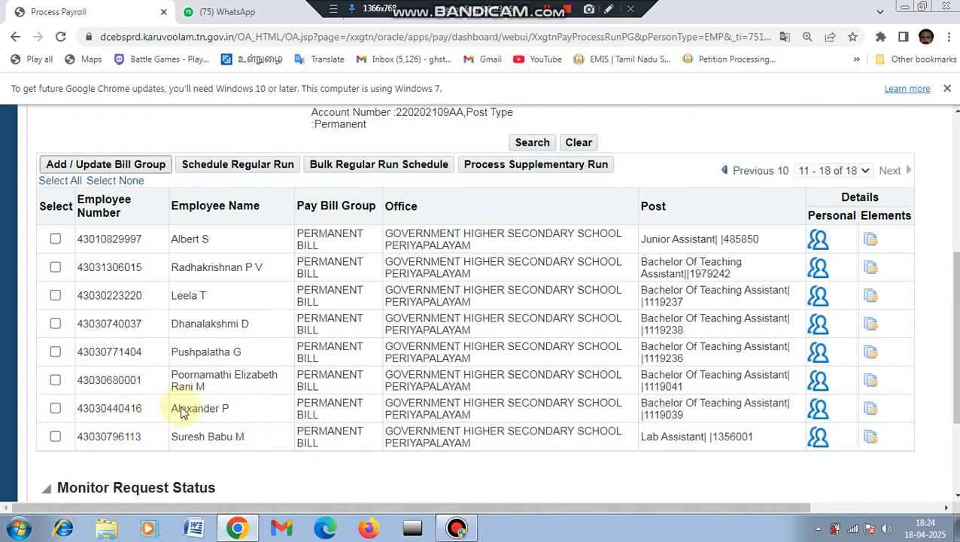
{"action": "left_click", "coordinate": [608, 16]}
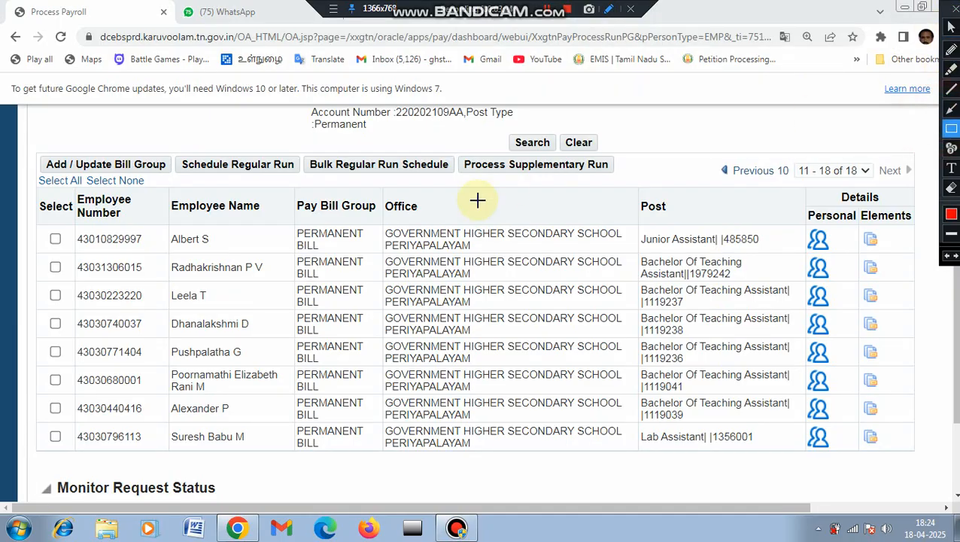
{"action": "left_click_drag", "start_coordinate": [46, 396], "coordinate": [147, 429]}
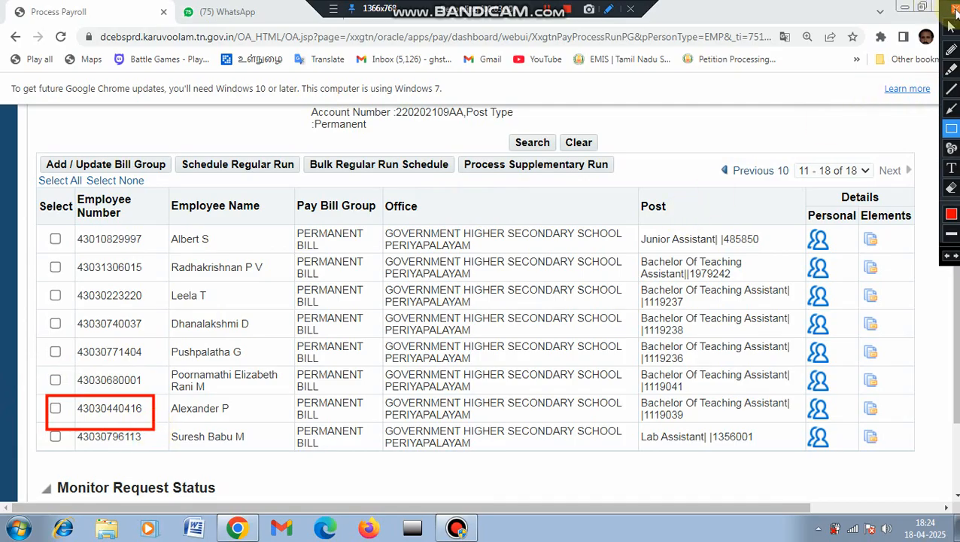
{"action": "left_click", "coordinate": [956, 10]}
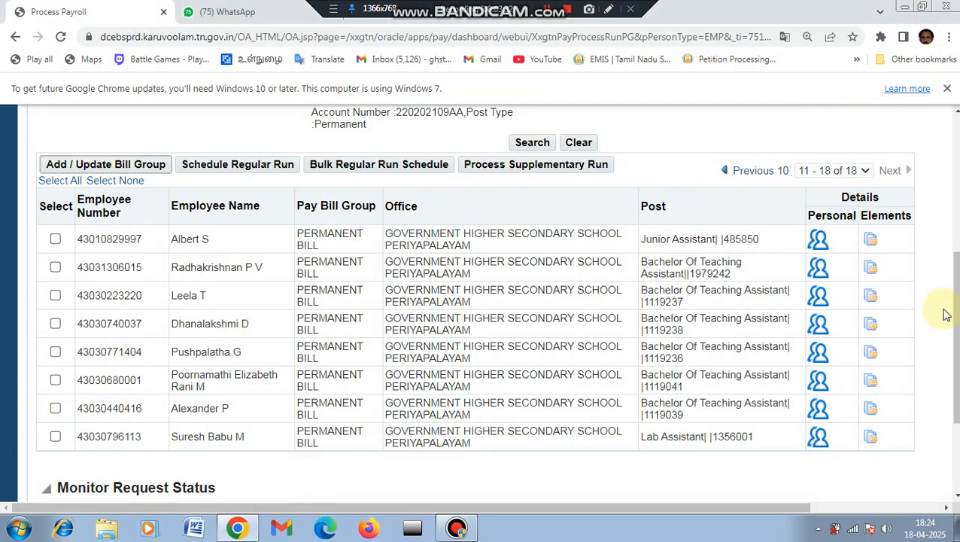
Open the Pay Bill Group list in DDO Master and examine the bill group names, post types and account codes.
{"action": "left_click_drag", "start_coordinate": [957, 322], "coordinate": [954, 354]}
{"action": "scroll", "coordinate": [948, 343], "scroll_direction": "up", "scroll_amount": 3}
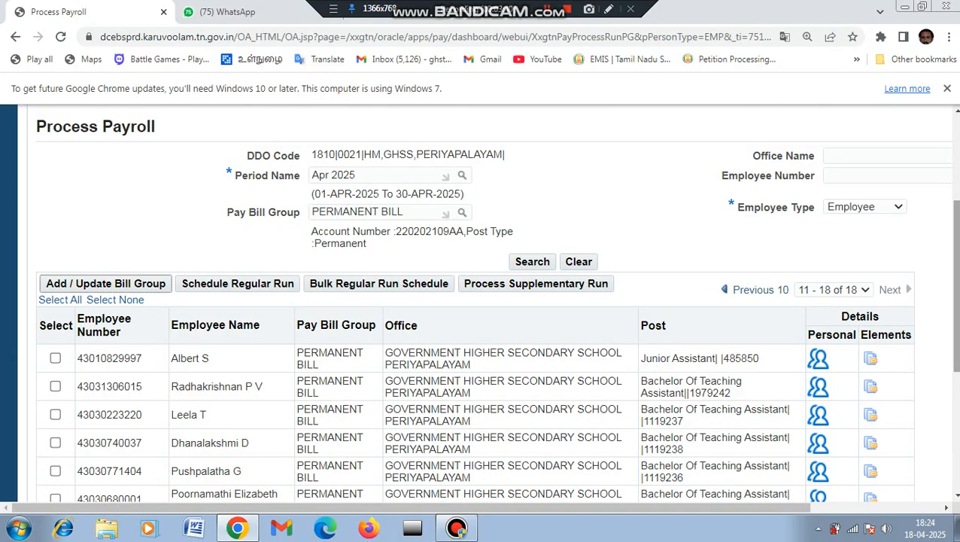
{"action": "scroll", "coordinate": [948, 343], "scroll_direction": "up", "scroll_amount": 2}
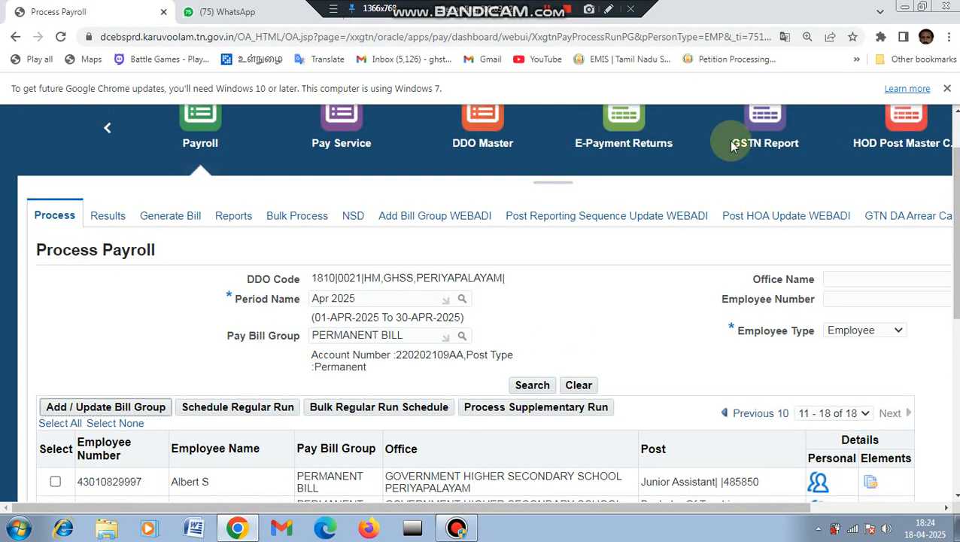
{"action": "left_click", "coordinate": [484, 145]}
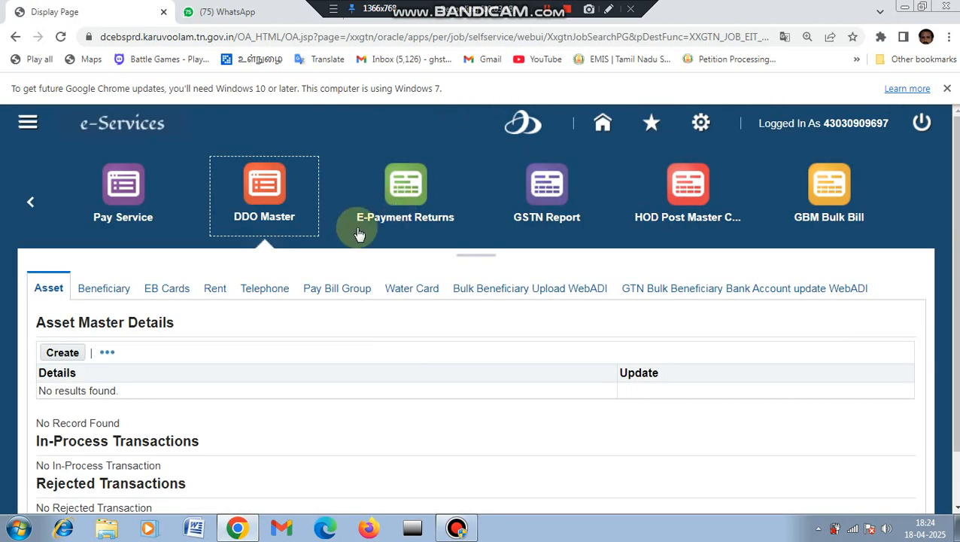
{"action": "left_click", "coordinate": [339, 292]}
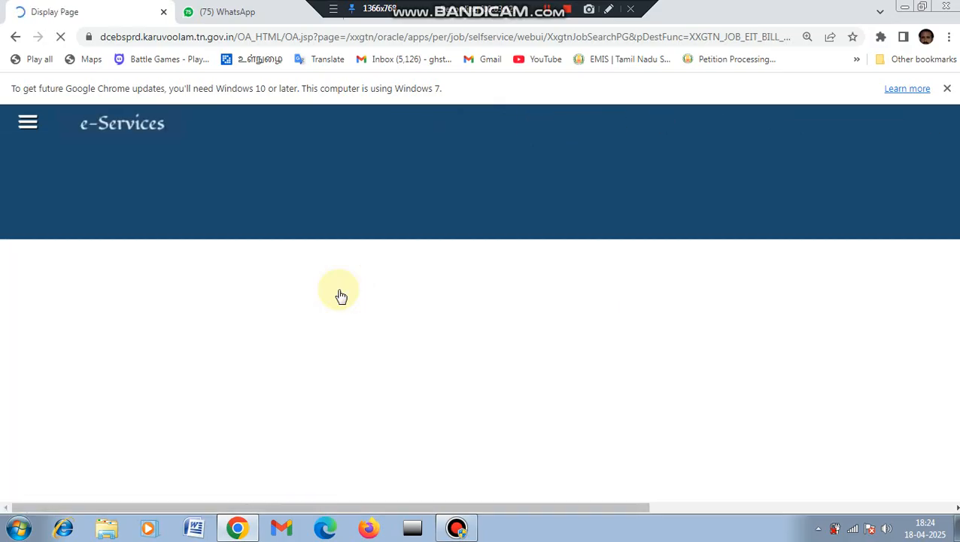
{"action": "left_click_drag", "start_coordinate": [958, 252], "coordinate": [958, 346]}
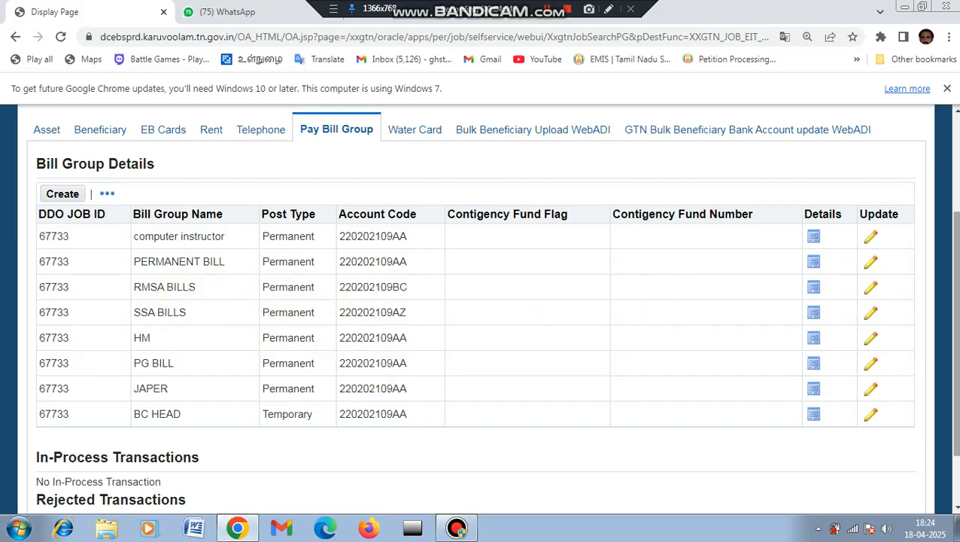
Return to the payroll Process page and search for Apr 2025 employees remaining in the RMSA BILLS pay bill group.
{"action": "scroll", "coordinate": [665, 322], "scroll_direction": "up", "scroll_amount": 2}
{"action": "left_click", "coordinate": [256, 237]}
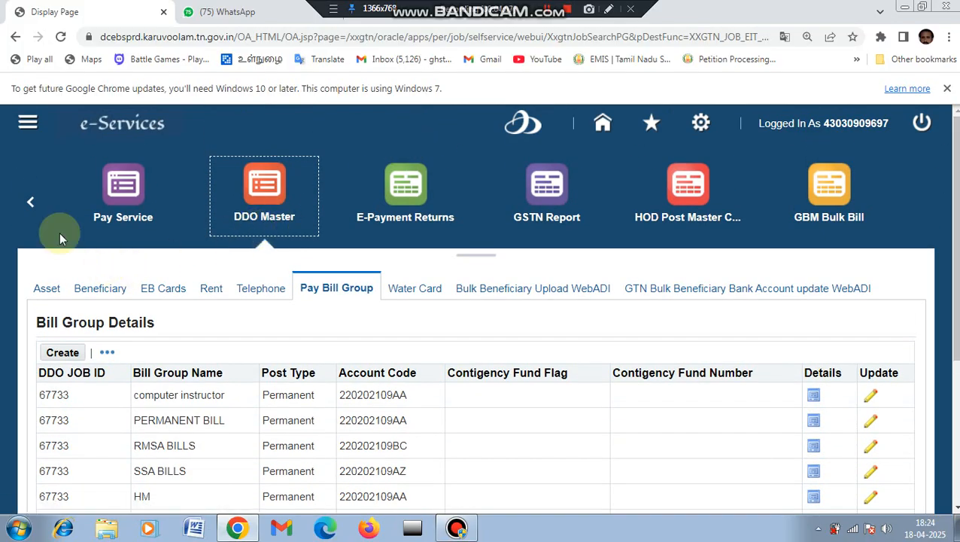
{"action": "left_click", "coordinate": [31, 202]}
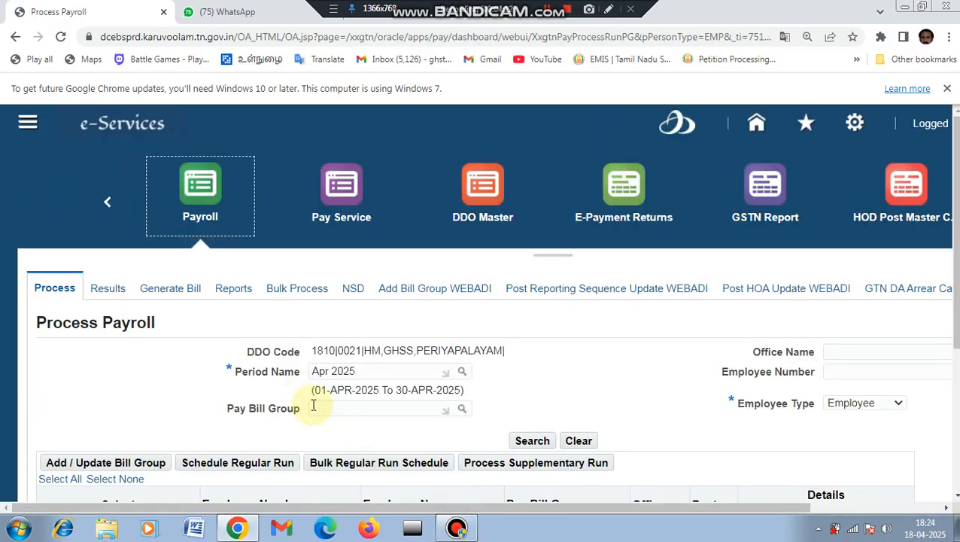
{"action": "left_click", "coordinate": [319, 413]}
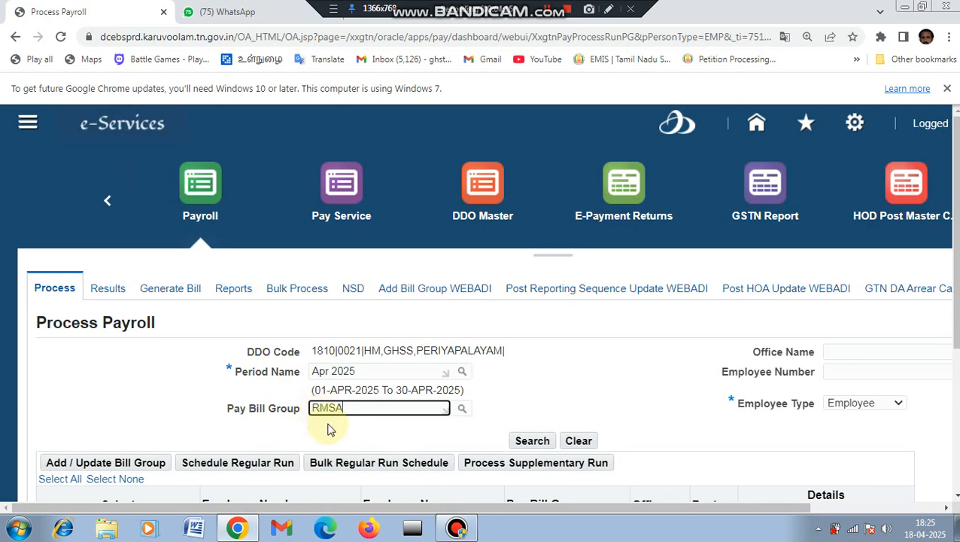
{"action": "left_click", "coordinate": [336, 450]}
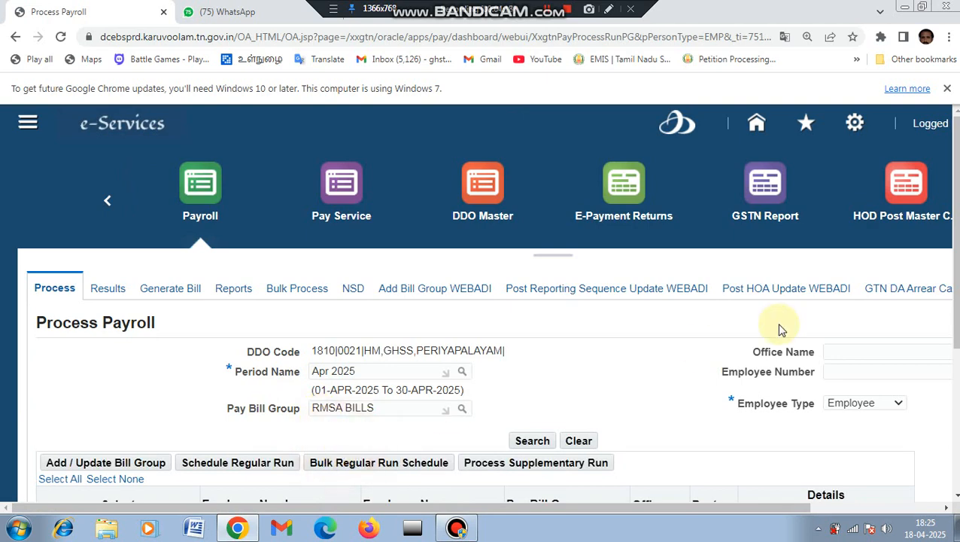
{"action": "scroll", "coordinate": [748, 278], "scroll_direction": "down", "scroll_amount": 2}
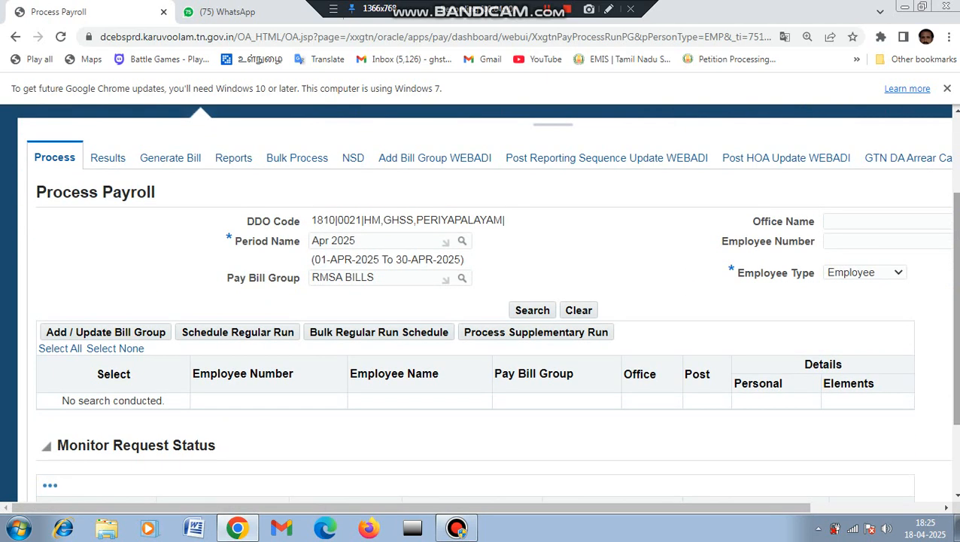
{"action": "left_click", "coordinate": [544, 316]}
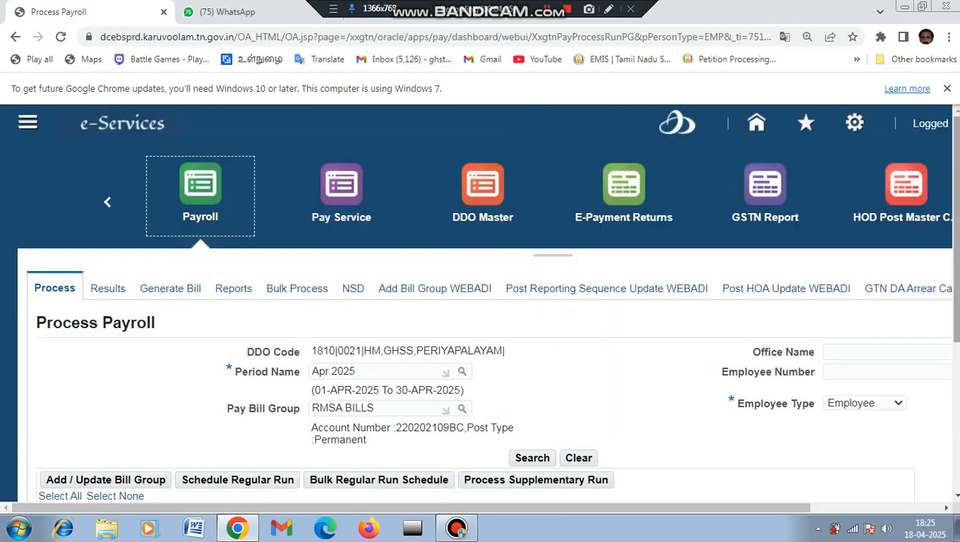
{"action": "scroll", "coordinate": [536, 249], "scroll_direction": "down", "scroll_amount": 3}
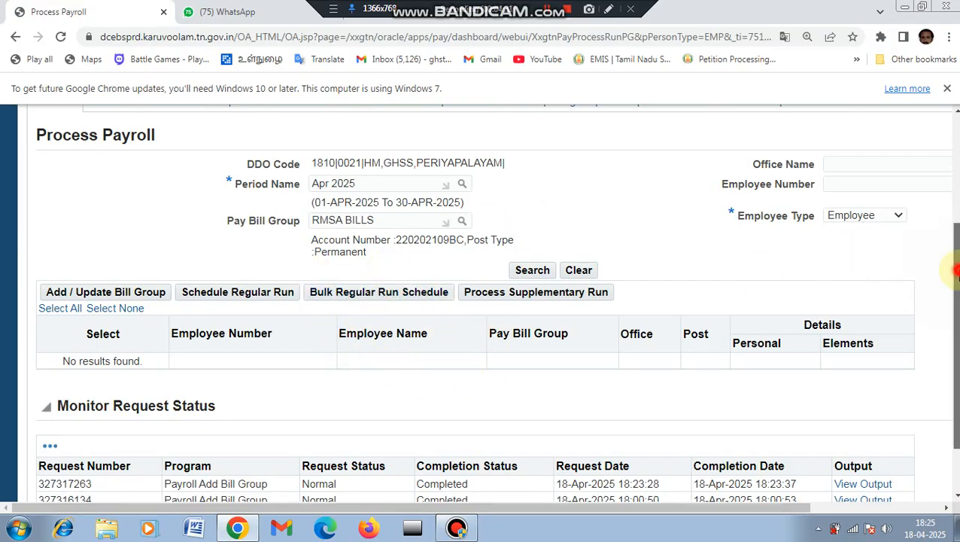
{"action": "left_click_drag", "start_coordinate": [958, 276], "coordinate": [958, 258]}
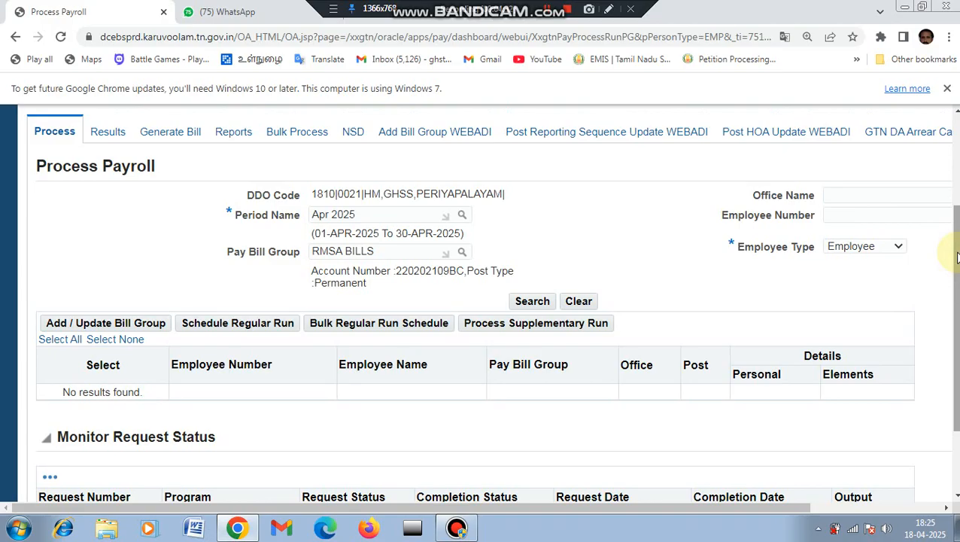
{"action": "left_click_drag", "start_coordinate": [957, 256], "coordinate": [957, 197]}
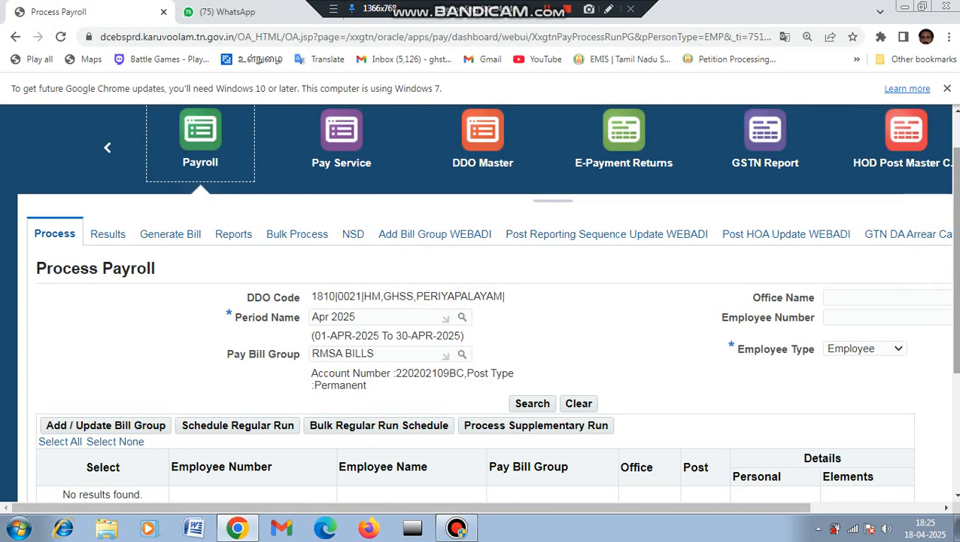
{"action": "scroll", "coordinate": [484, 302], "scroll_direction": "up", "scroll_amount": 1}
{"action": "scroll", "coordinate": [602, 309], "scroll_direction": "down", "scroll_amount": 2}
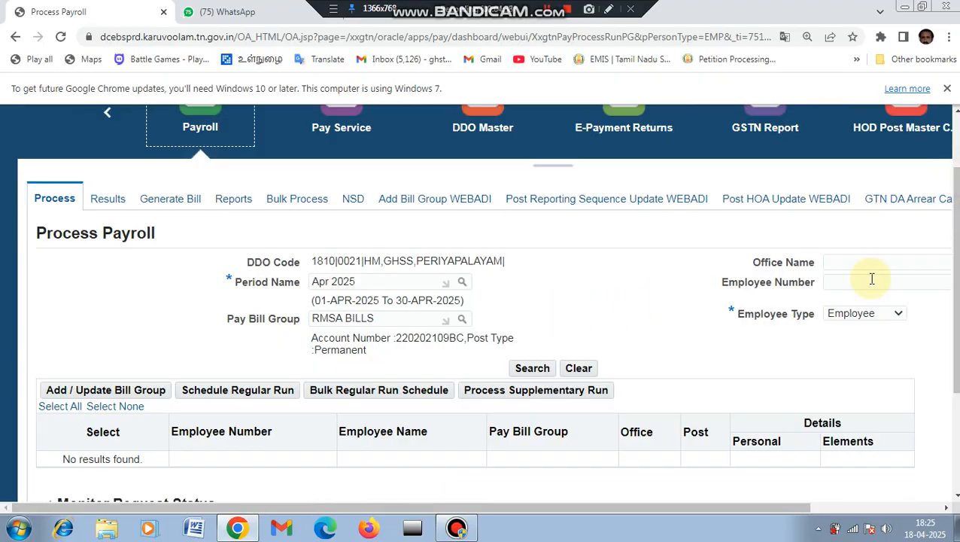
{"action": "left_click_drag", "start_coordinate": [957, 272], "coordinate": [958, 254]}
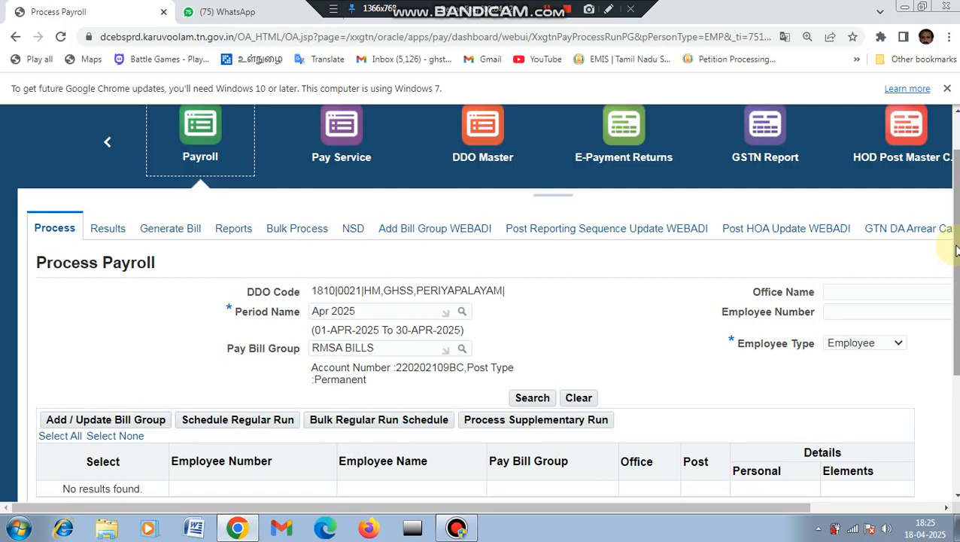
{"action": "mouse_move", "coordinate": [956, 246]}
{"action": "left_mouse_down"}
{"action": "mouse_move", "coordinate": [958, 273]}
{"action": "mouse_move", "coordinate": [958, 252]}
{"action": "left_mouse_up"}
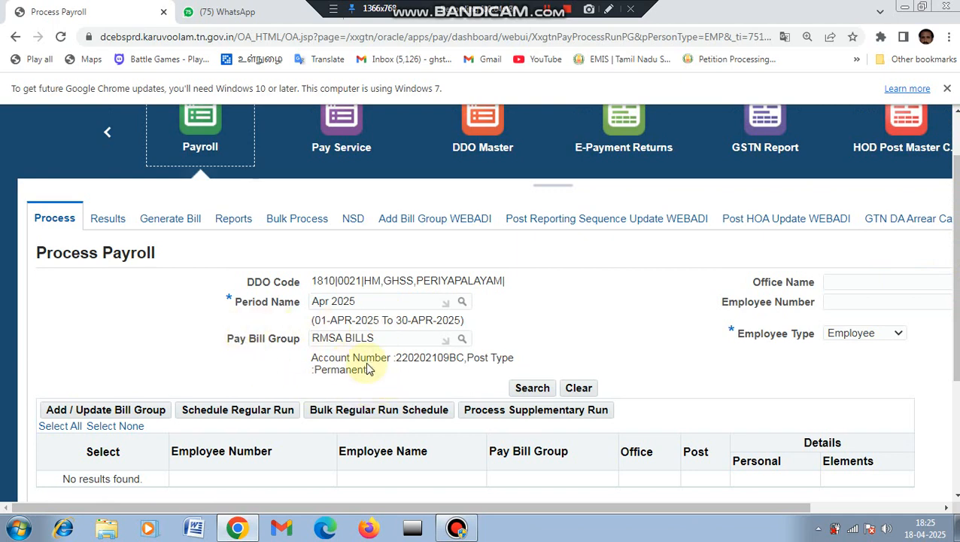
Open the Employee Plus Minus Report request from the payroll Reports and examine its office and period parameters.
{"action": "left_click_drag", "start_coordinate": [957, 275], "coordinate": [956, 253]}
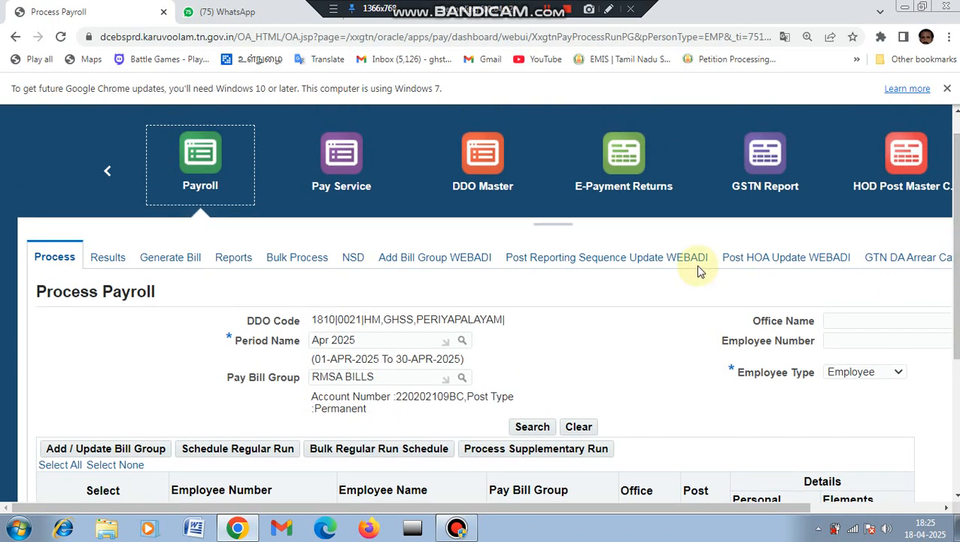
{"action": "left_click", "coordinate": [233, 259]}
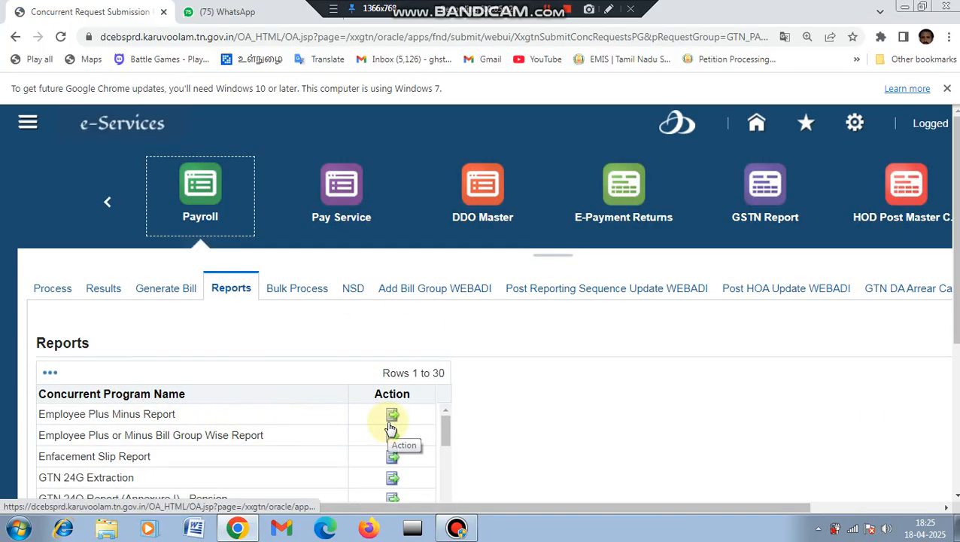
{"action": "scroll", "coordinate": [868, 319], "scroll_direction": "down", "scroll_amount": 1}
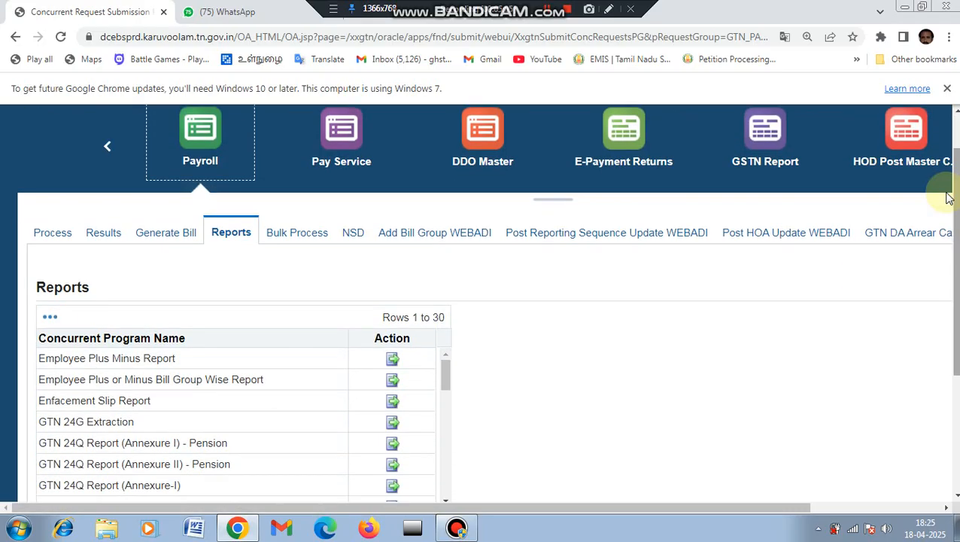
{"action": "left_click", "coordinate": [393, 360]}
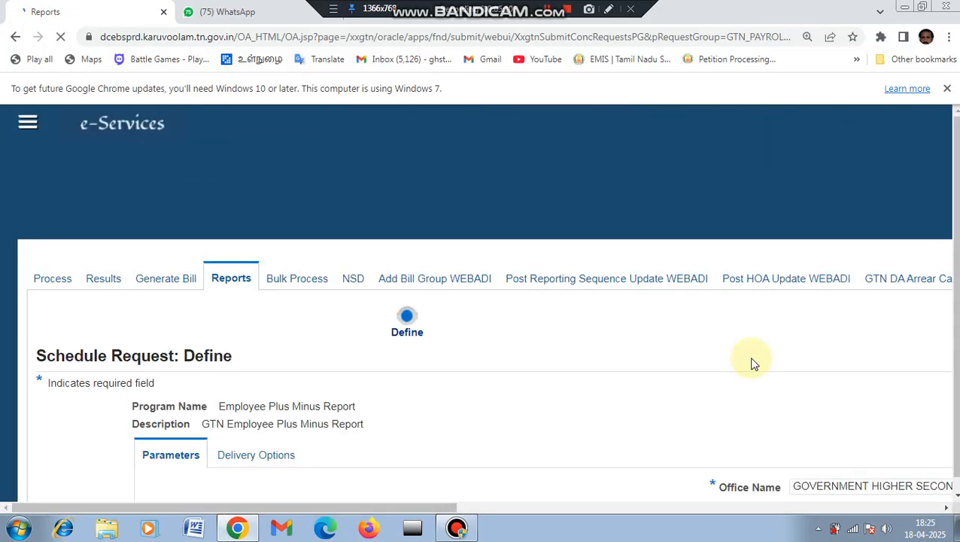
{"action": "scroll", "coordinate": [753, 364], "scroll_direction": "down", "scroll_amount": 2}
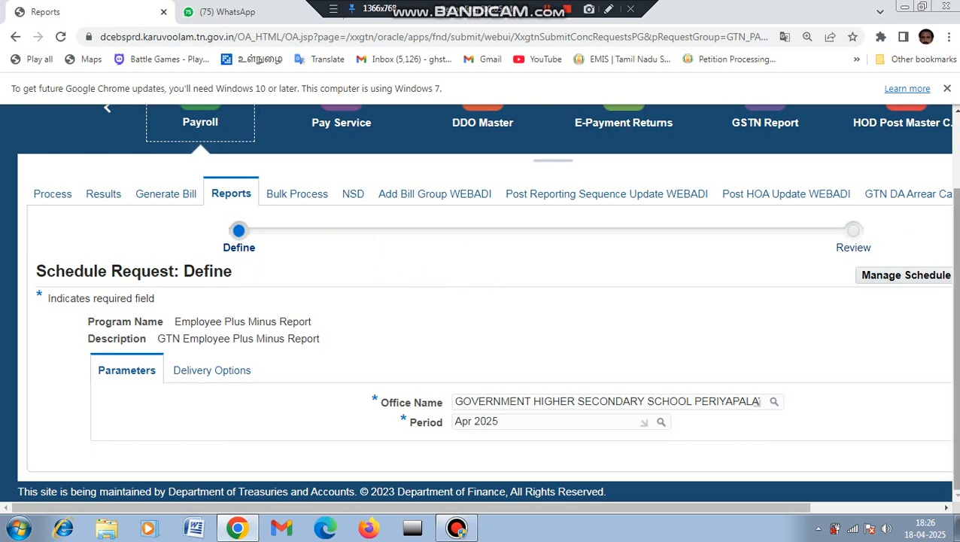
Leave the report request without submitting it and return to the payroll Process page.
{"action": "scroll", "coordinate": [354, 226], "scroll_direction": "up", "scroll_amount": 2}
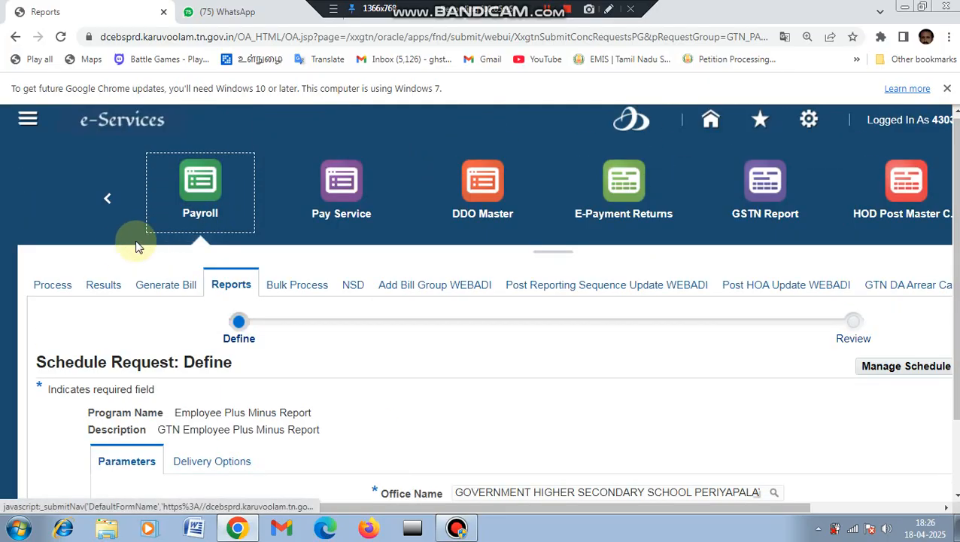
{"action": "left_click", "coordinate": [51, 289]}
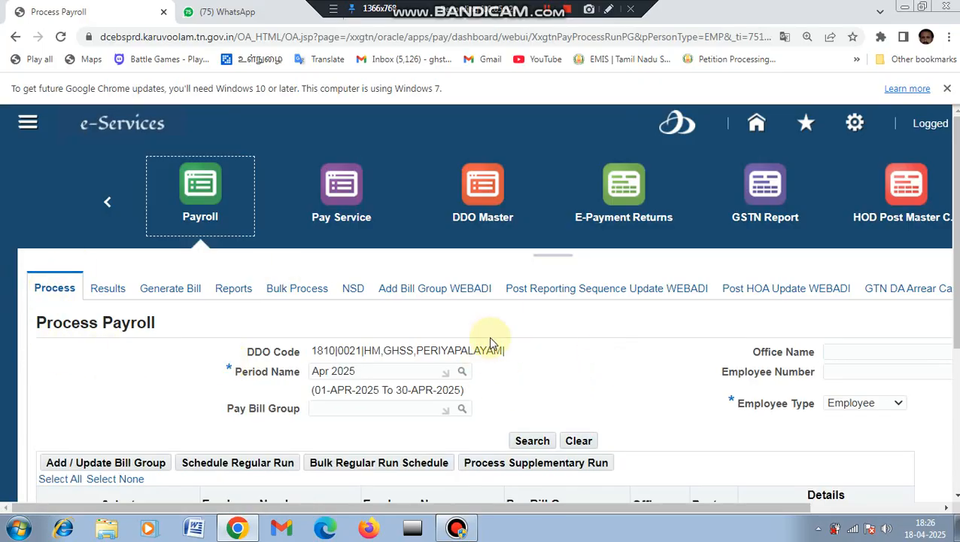
{"action": "left_click_drag", "start_coordinate": [956, 241], "coordinate": [957, 255]}
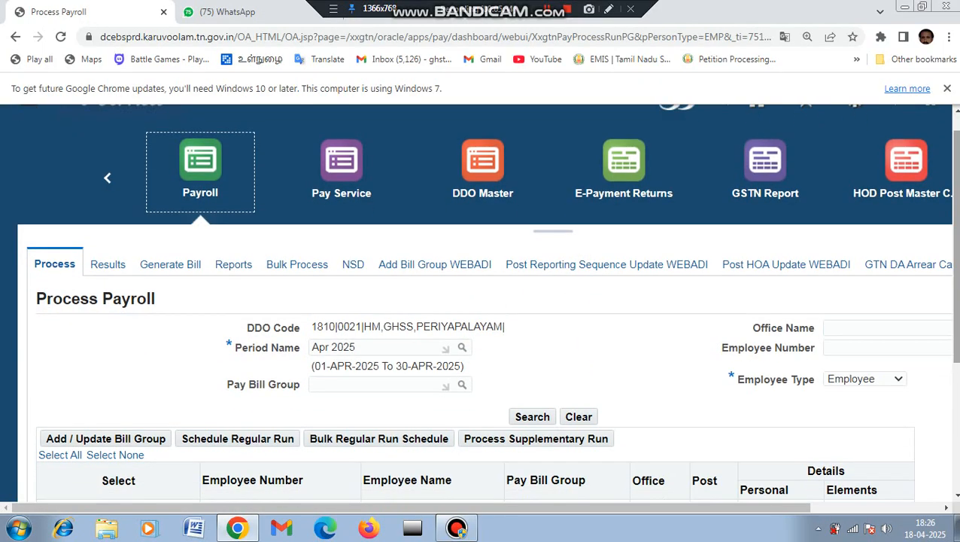